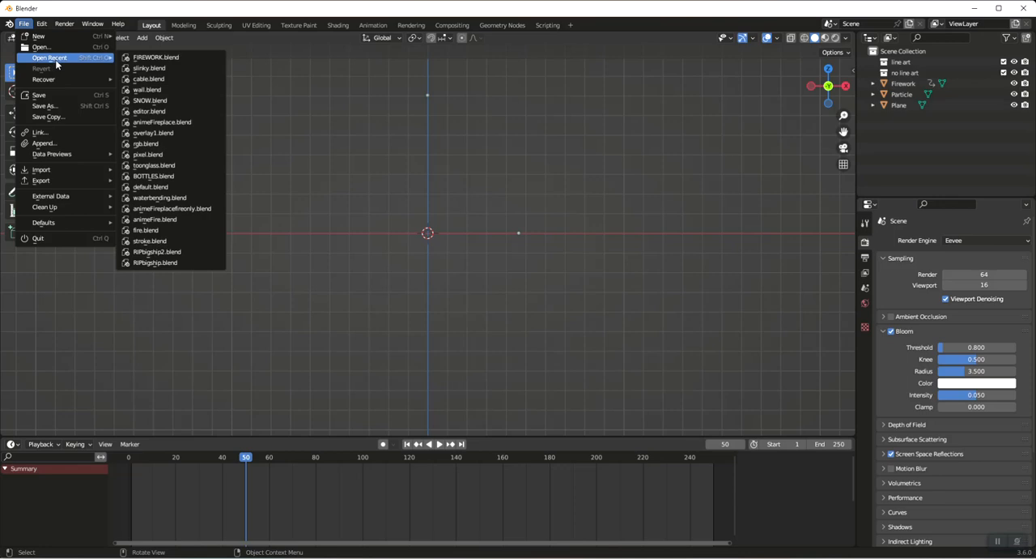
Start a new file, discarding the unsaved changes in the current one
mouse_move(49, 36)
left_click(137, 38)
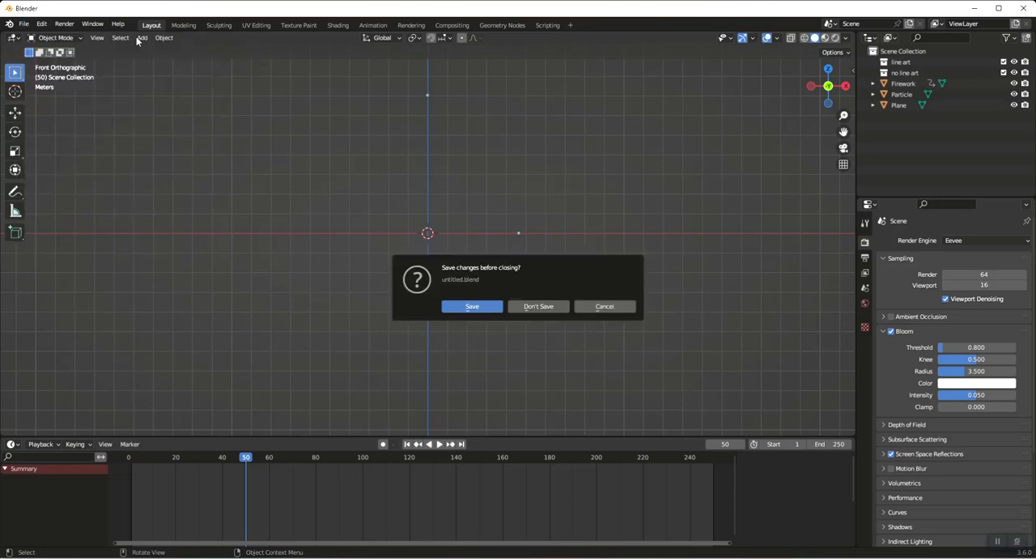
left_click(539, 306)
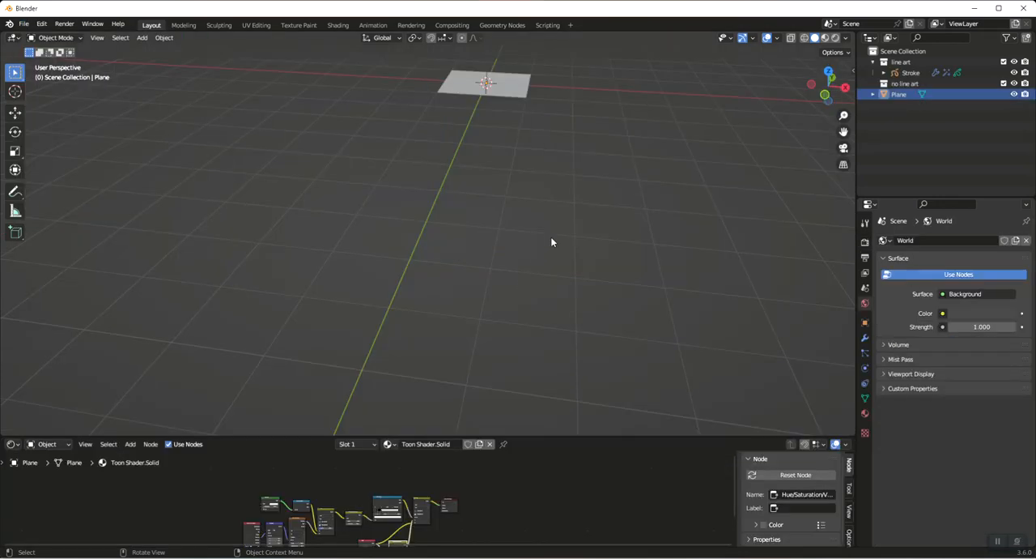
Add an ico sphere at the origin, working in front view, and scale it to 0.1
key("KP_1")
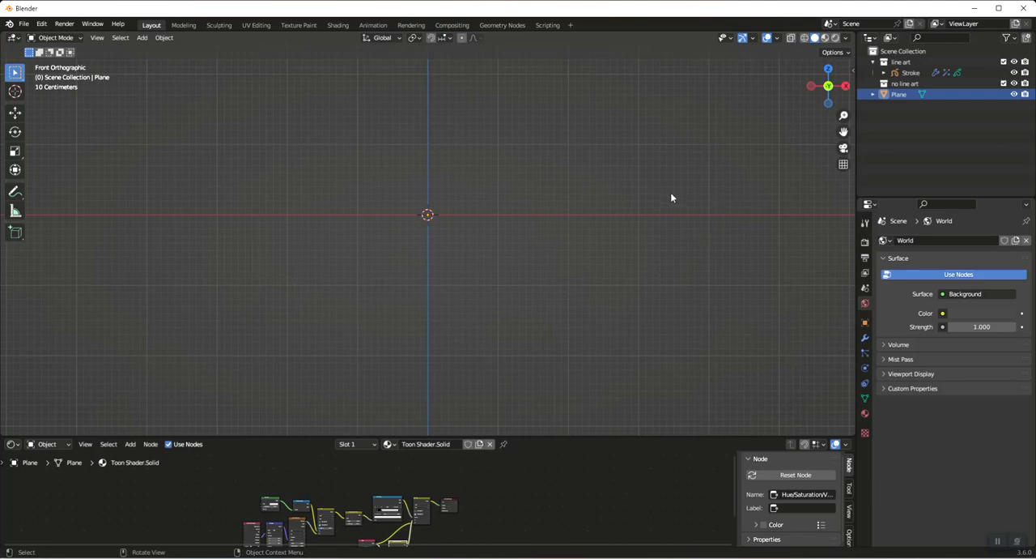
key("shift+a")
mouse_move(610, 189)
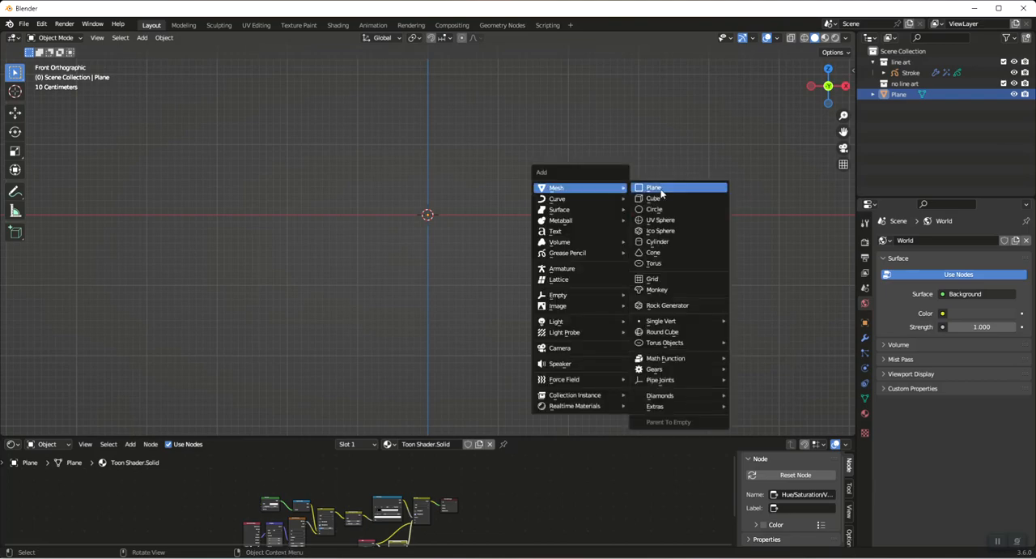
left_click(675, 231)
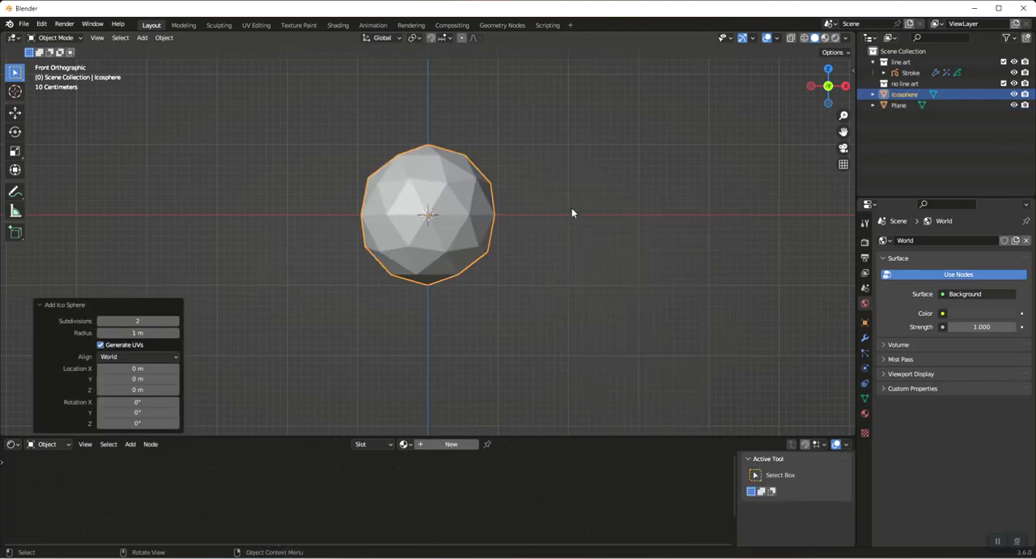
type("s.1")
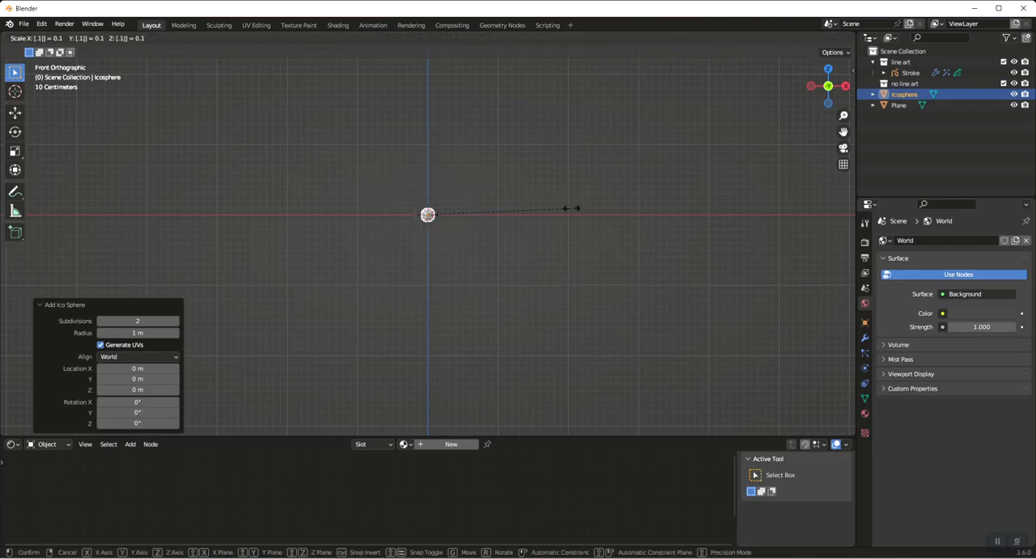
key("Return")
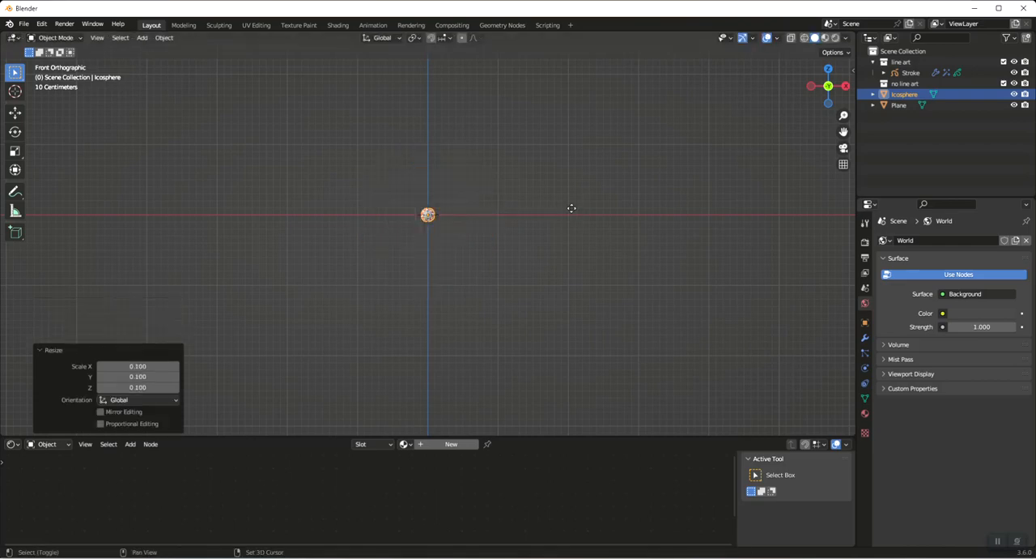
Duplicate the small ico sphere and place the copy about 4.6 m away along the X axis
key("shift+d")
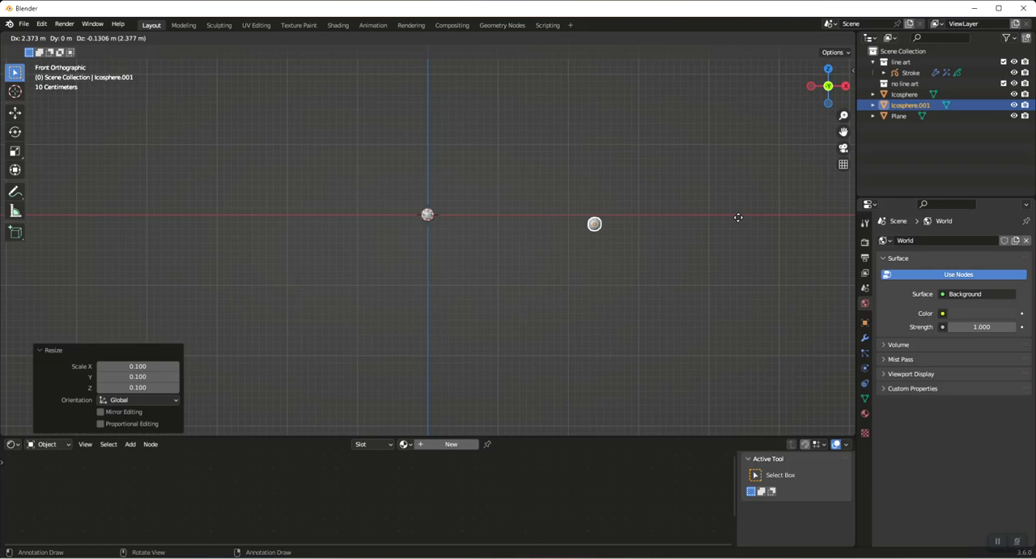
key("x")
left_click(42, 215)
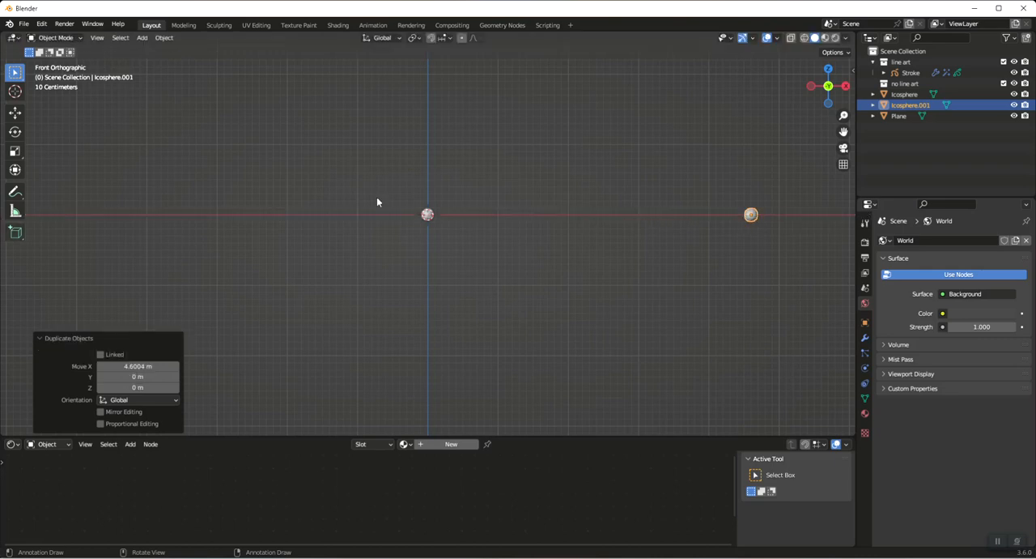
Rename the sphere at the origin to Firework and its duplicate to Particle
left_click(428, 217)
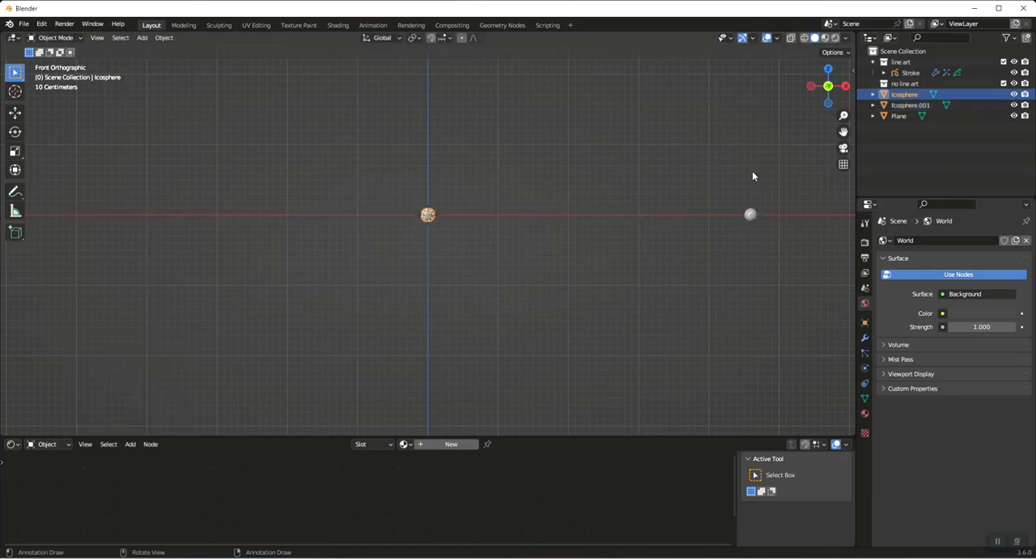
double_click(912, 94)
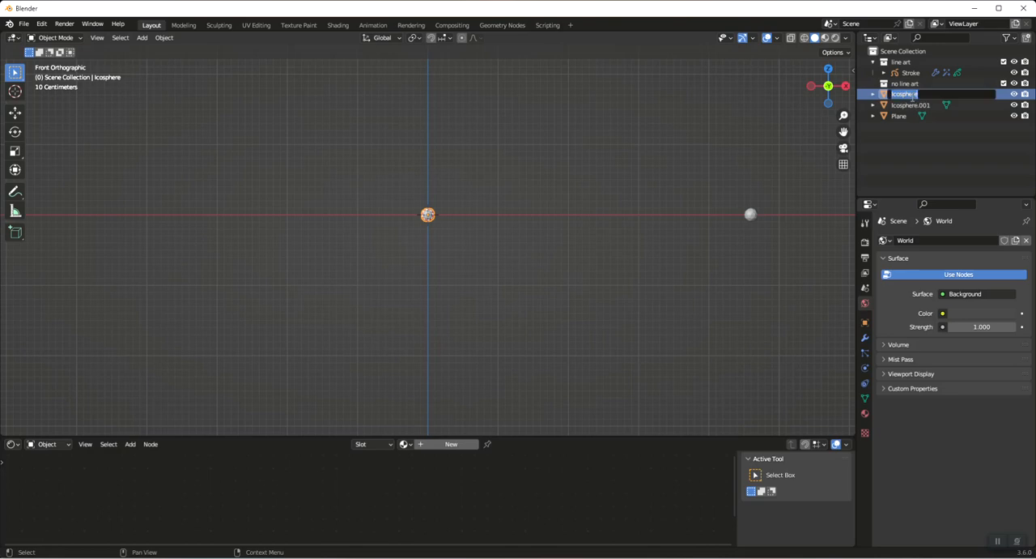
type("Firework")
double_click(908, 105)
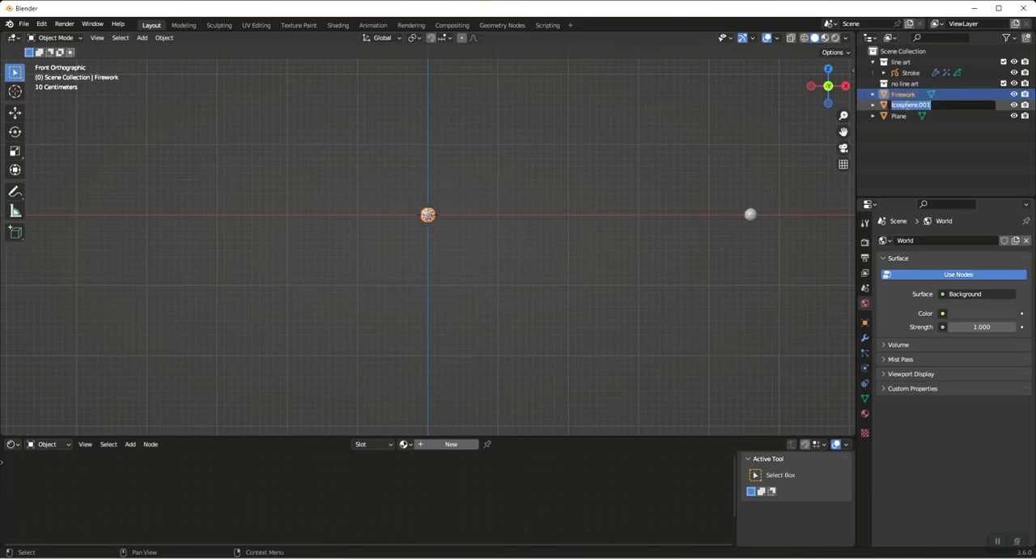
type("F")
key("Return")
Delete the Stroke object from the line art collection and change the shader editor area to the Timeline
left_click(911, 74)
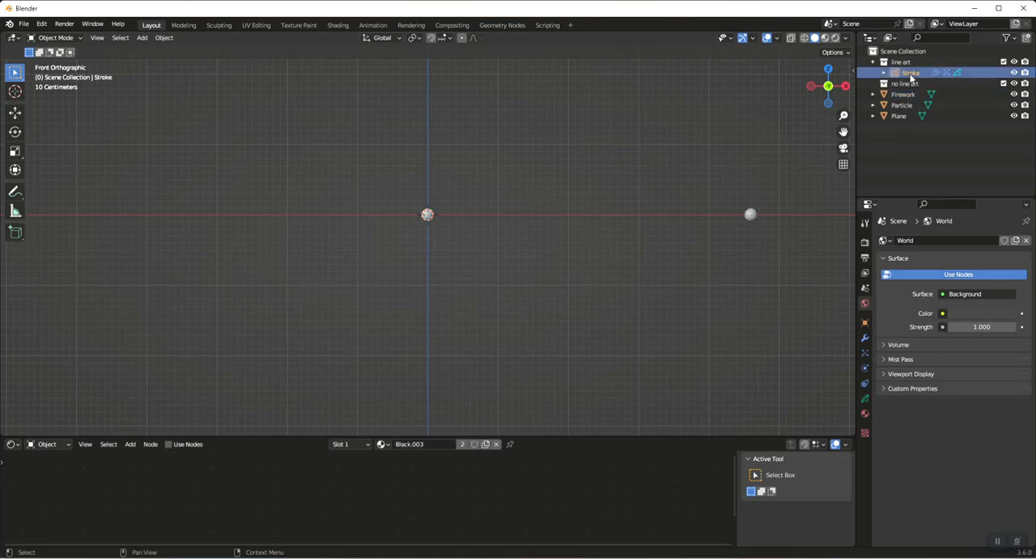
key("Delete")
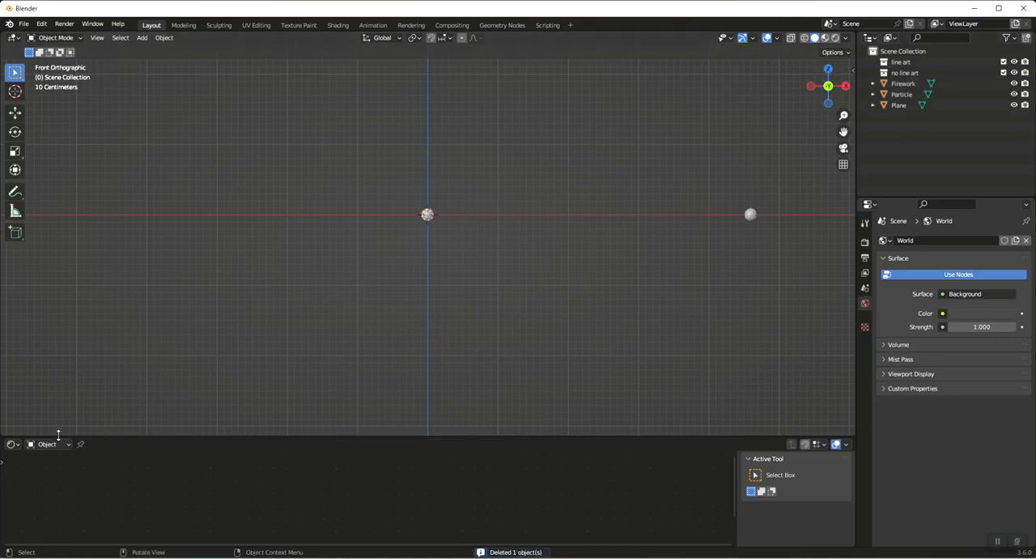
left_click(13, 443)
left_click(145, 348)
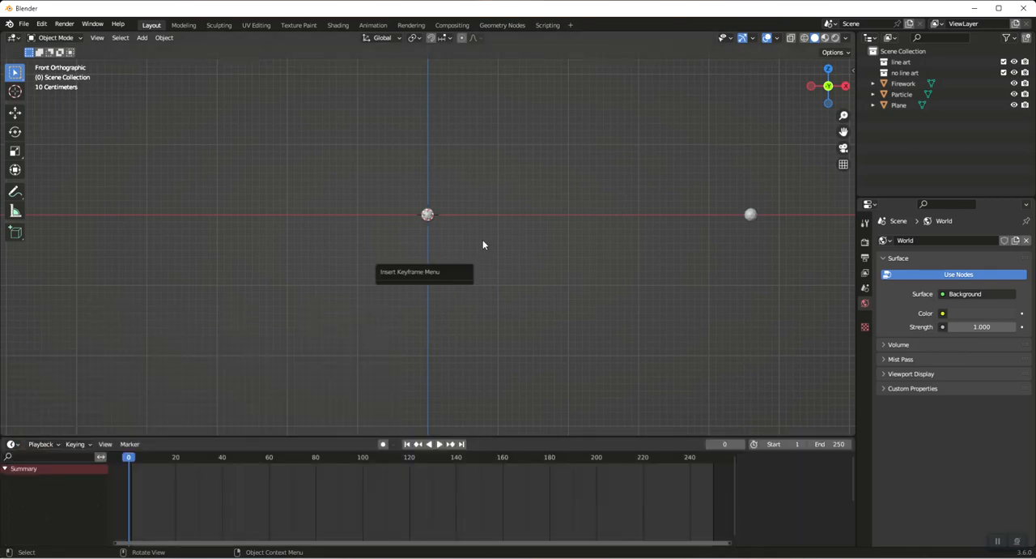
Insert a Location keyframe on the Firework sphere at frame 0
left_click(428, 215)
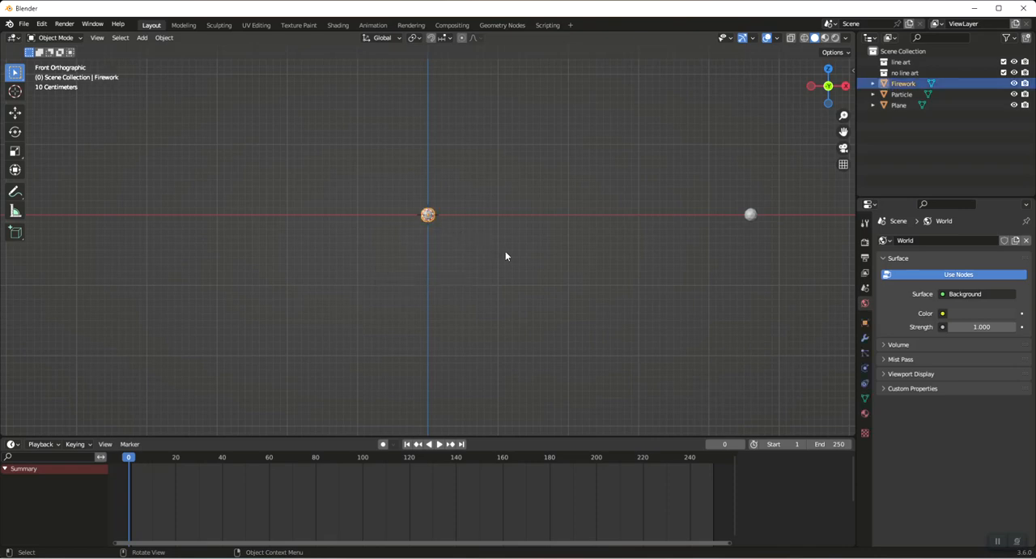
key("i")
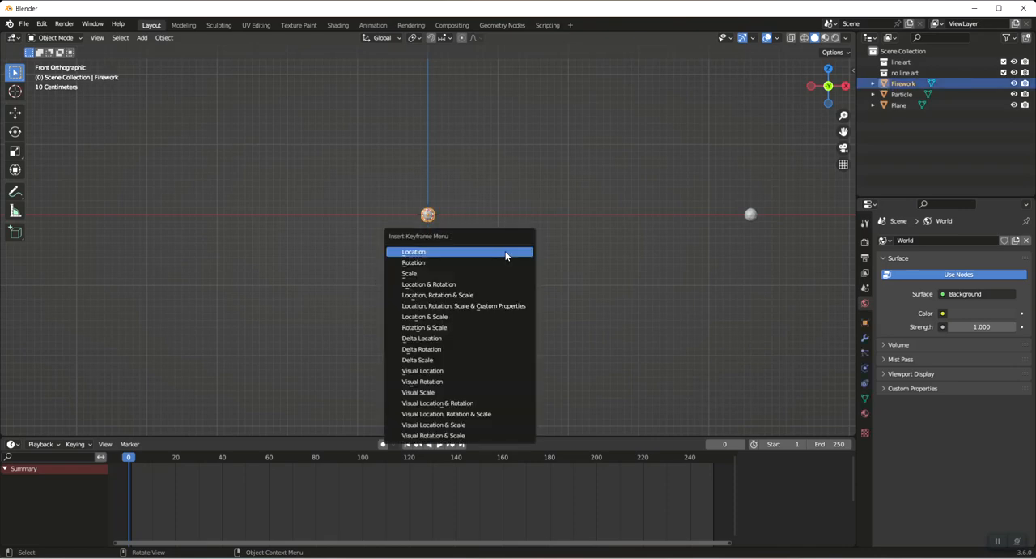
left_click(506, 251)
At frame 50, move the Firework sphere up about 5 m along Z and insert a Location keyframe
scroll(469, 244, "down", 5)
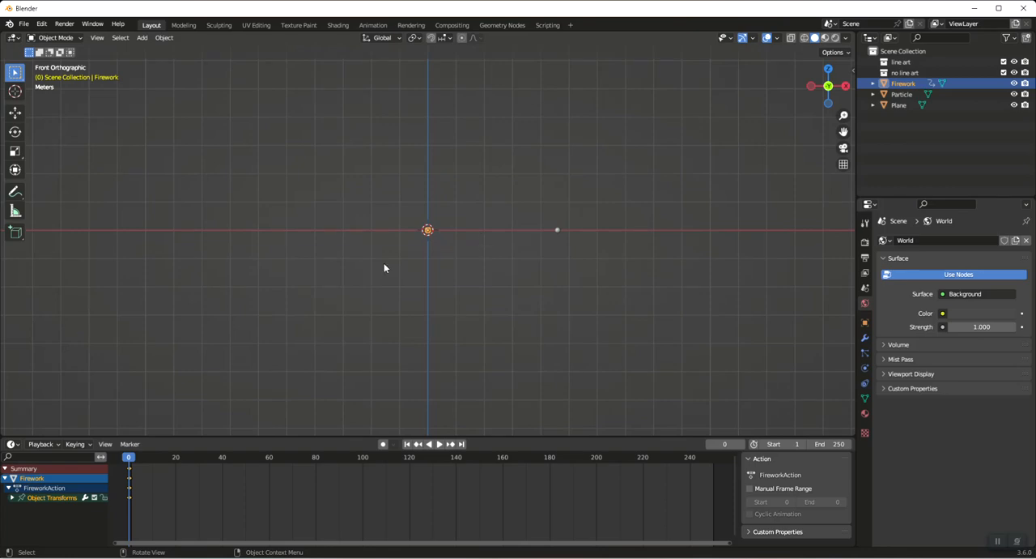
left_click(247, 457)
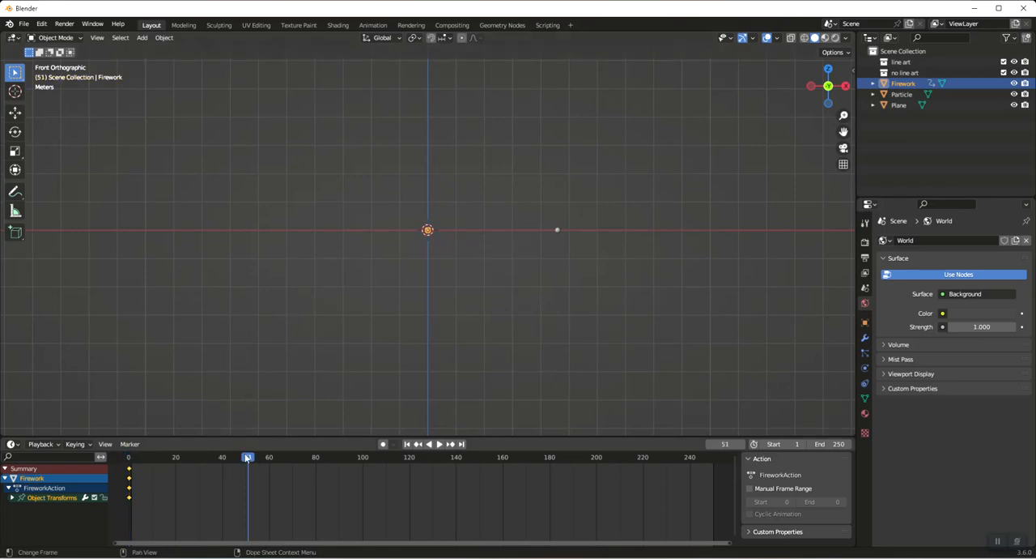
key("space")
key("space")
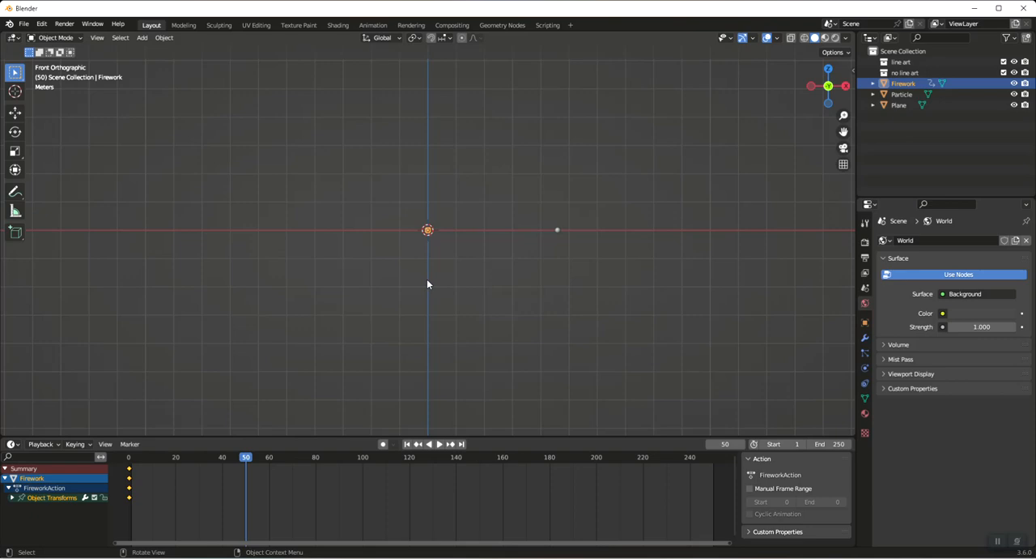
key("g")
key("x")
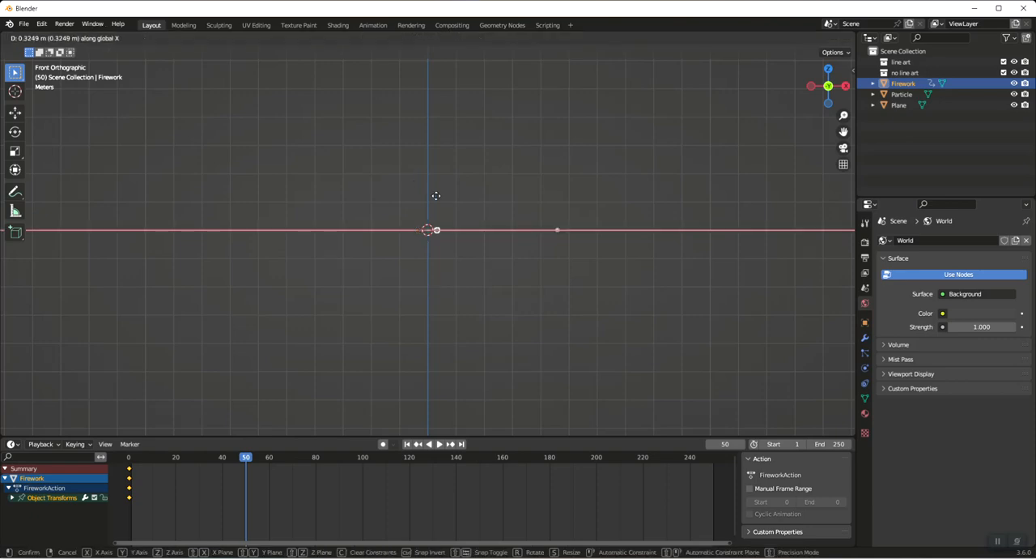
key("z")
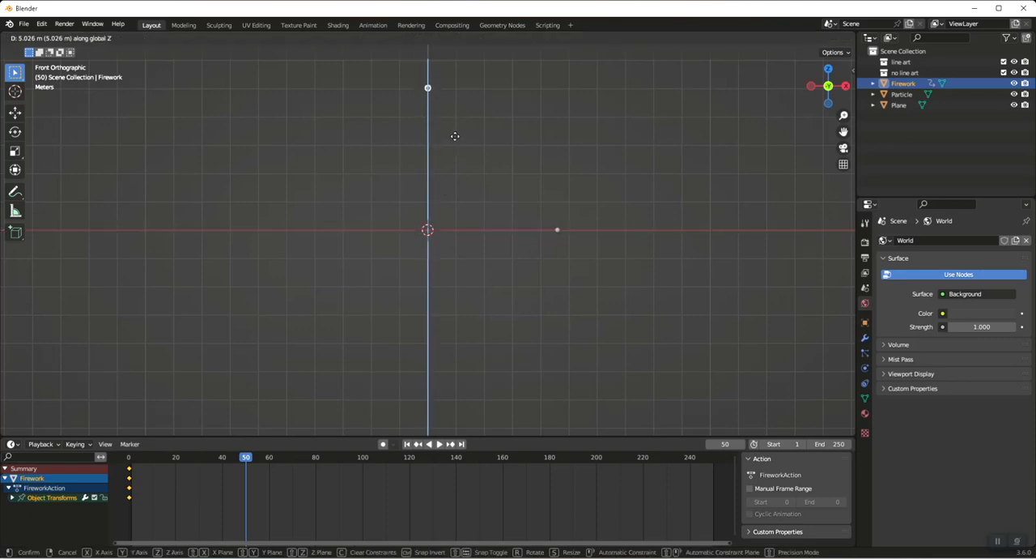
left_click(451, 138)
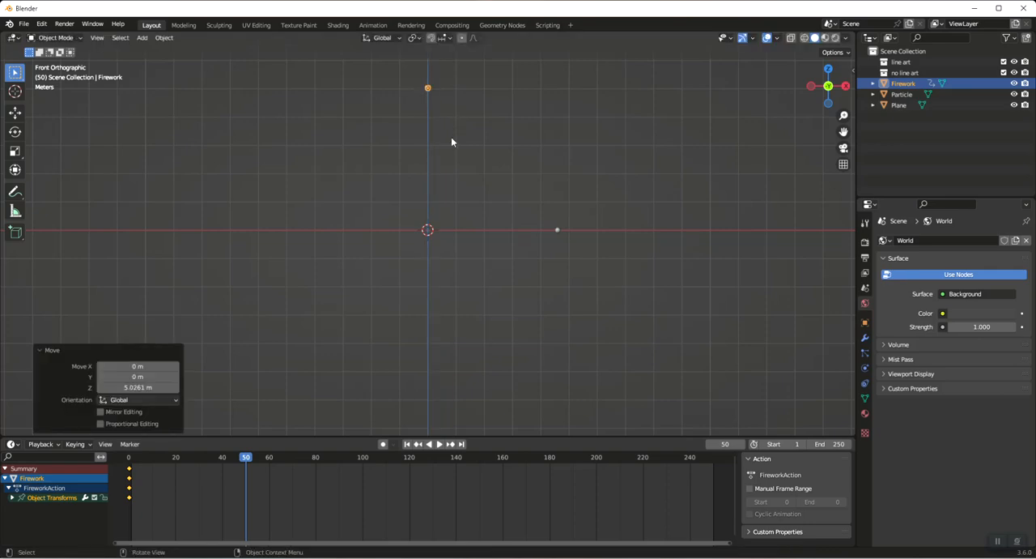
key("i")
left_click(452, 142)
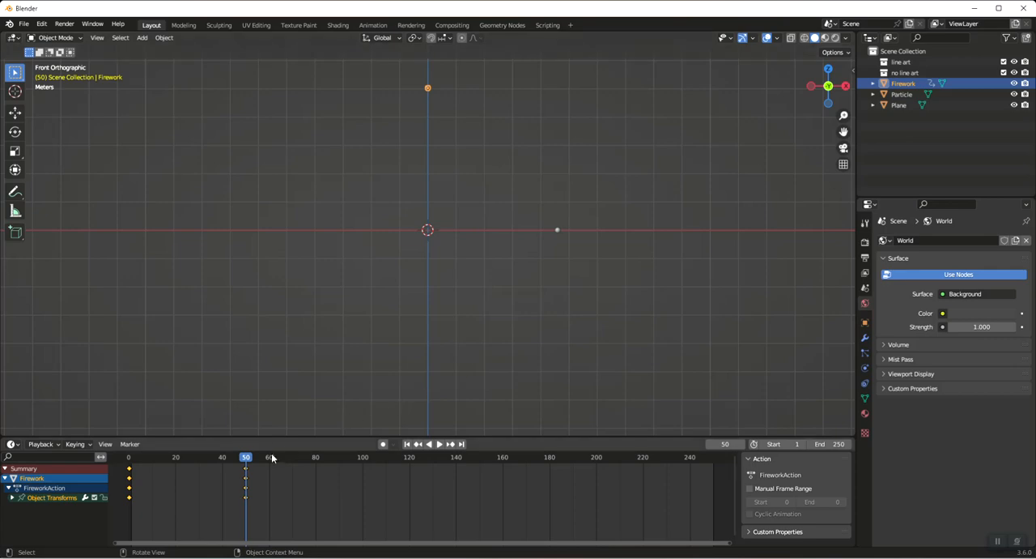
Add a particle system to the Firework sphere and set its emission number to 500
left_click(865, 353)
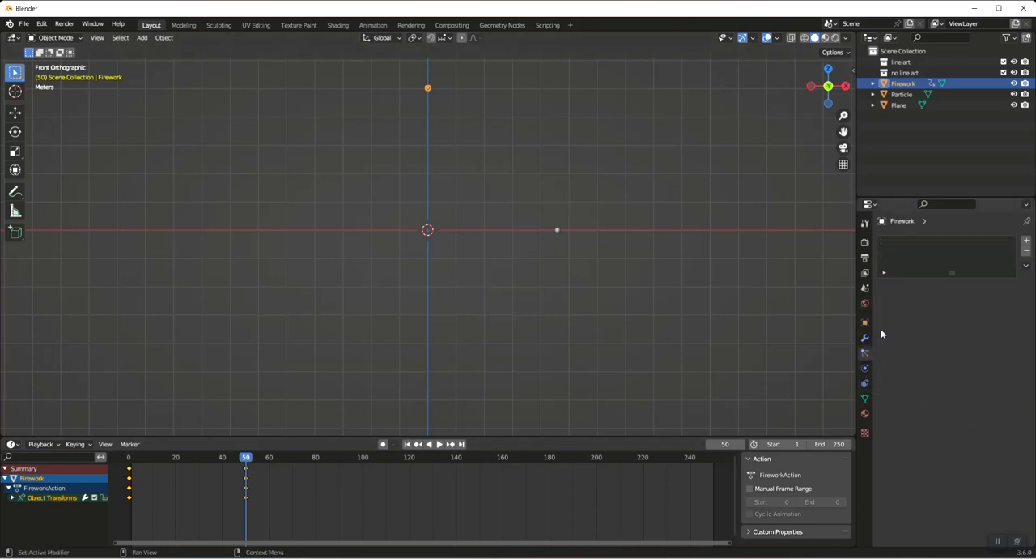
left_click(1026, 240)
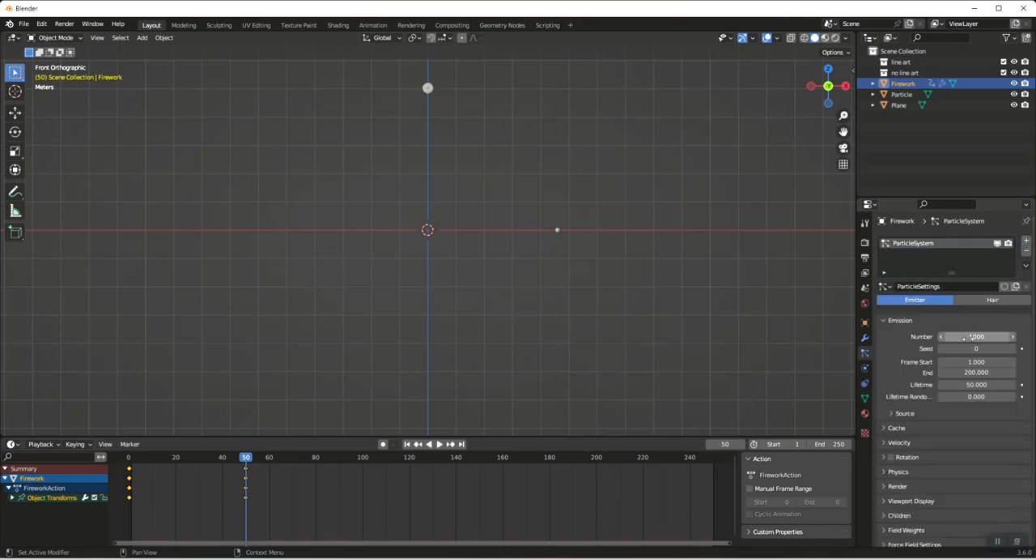
left_click(968, 337)
type("5")
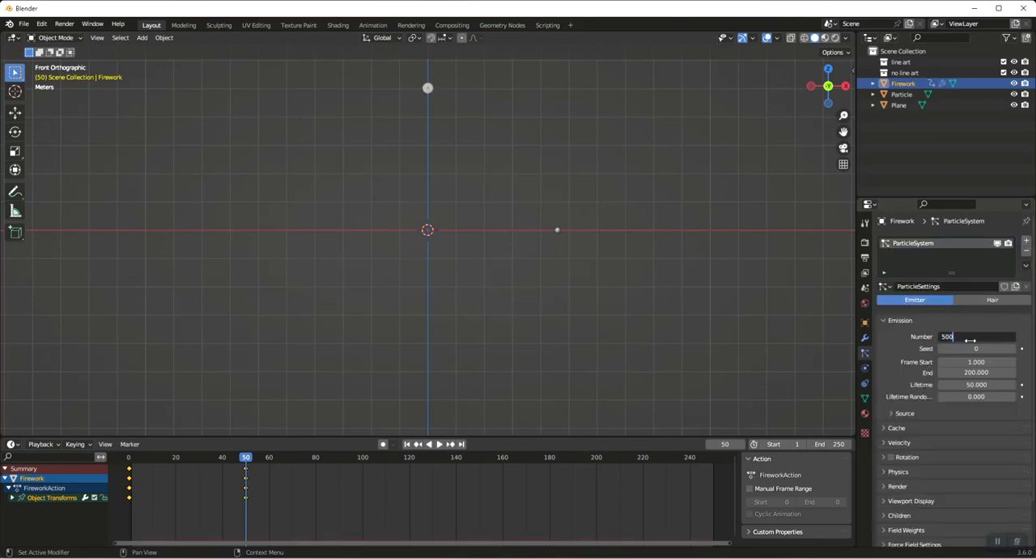
key("Return")
Set the end frame of the particle emission to 50
left_click(974, 363)
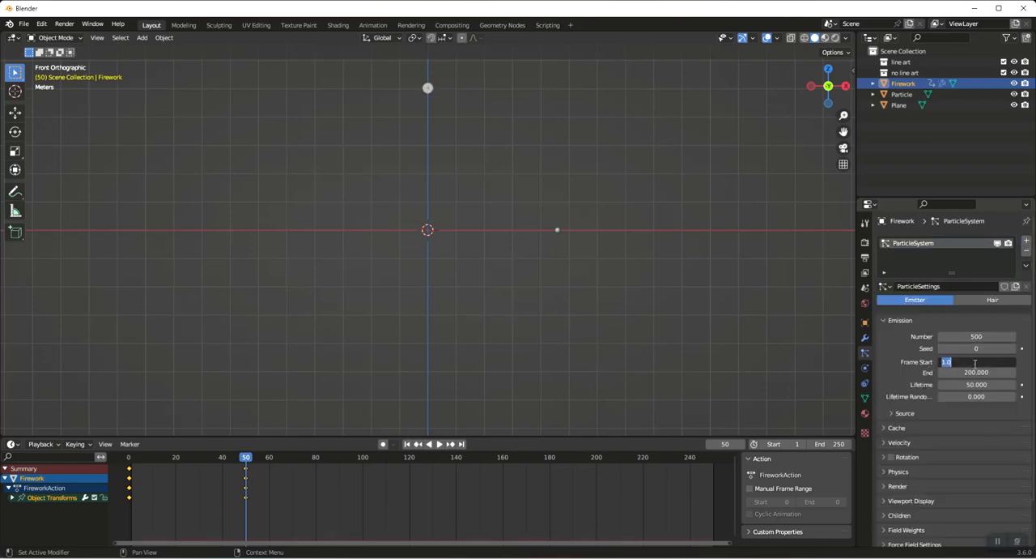
left_click(982, 374)
type("50")
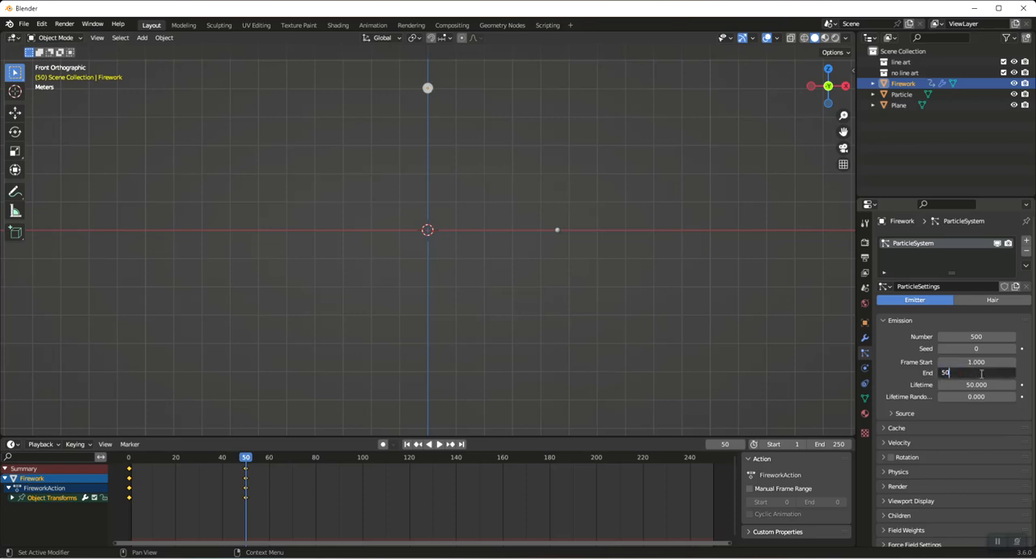
key("Return")
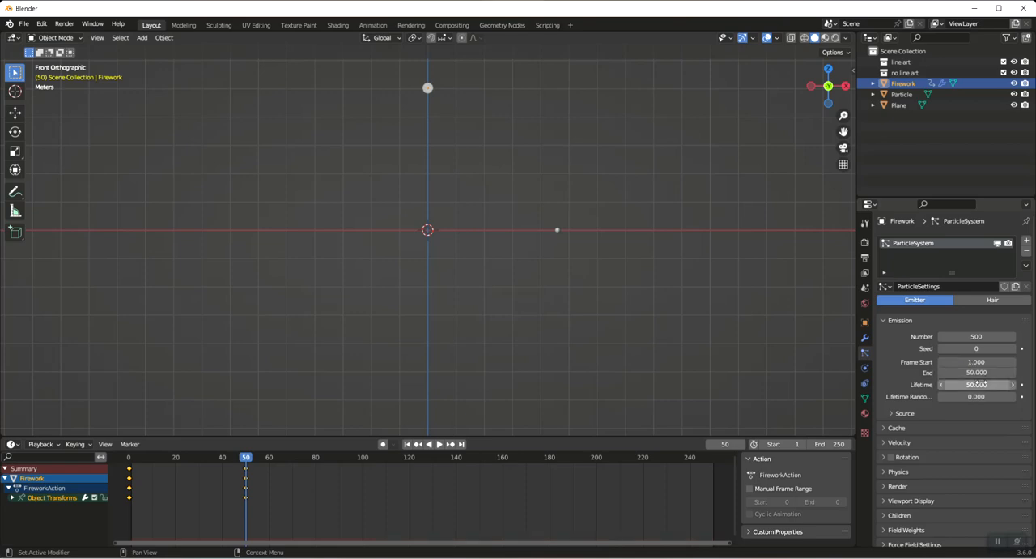
Set the particles' lifetime to 8 and their lifetime randomness to 0.5
left_click(978, 383)
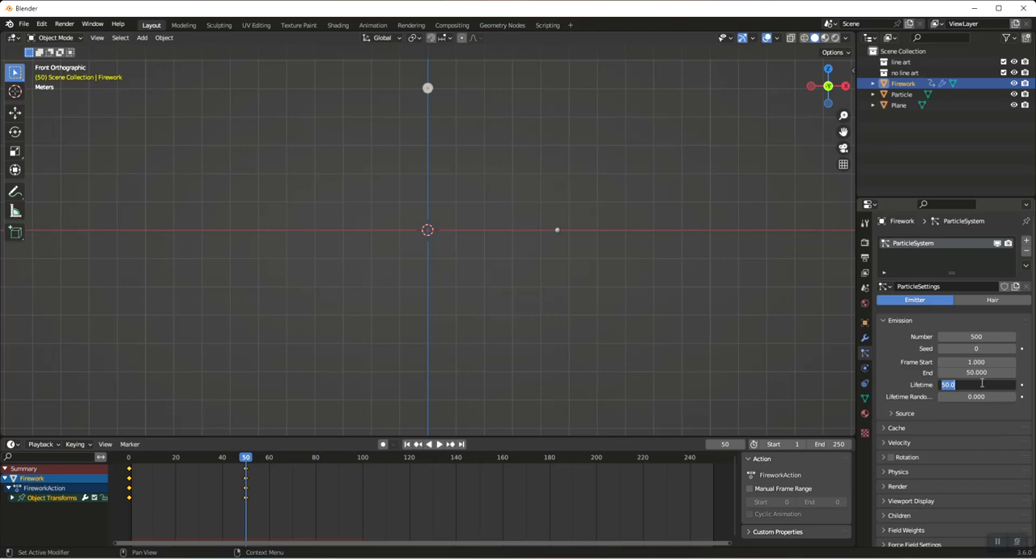
type("8")
key("Return")
left_click(977, 397)
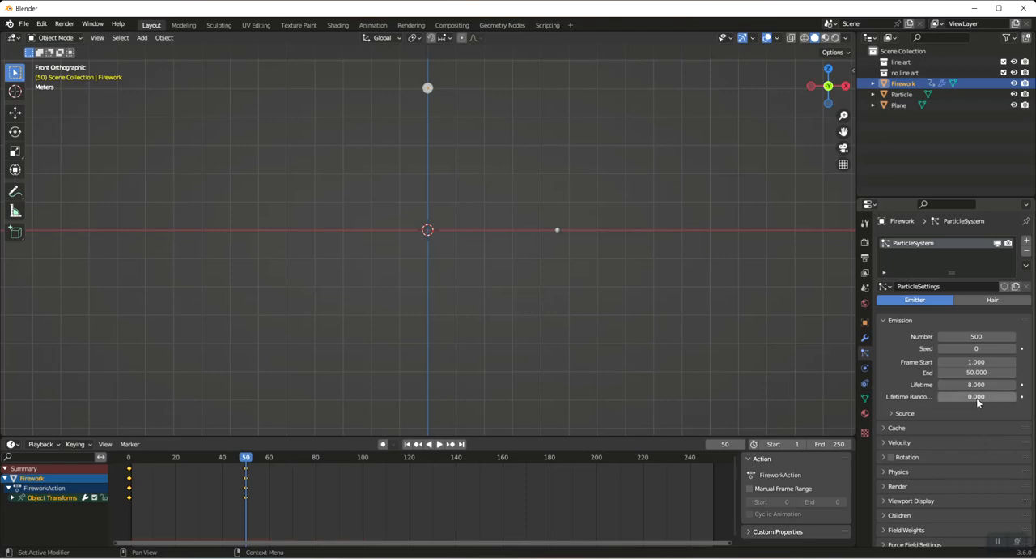
key("BackSpace")
type(".5")
key("Return")
Set the Firework's trail particles to render as Object
scroll(910, 436, "down", 2)
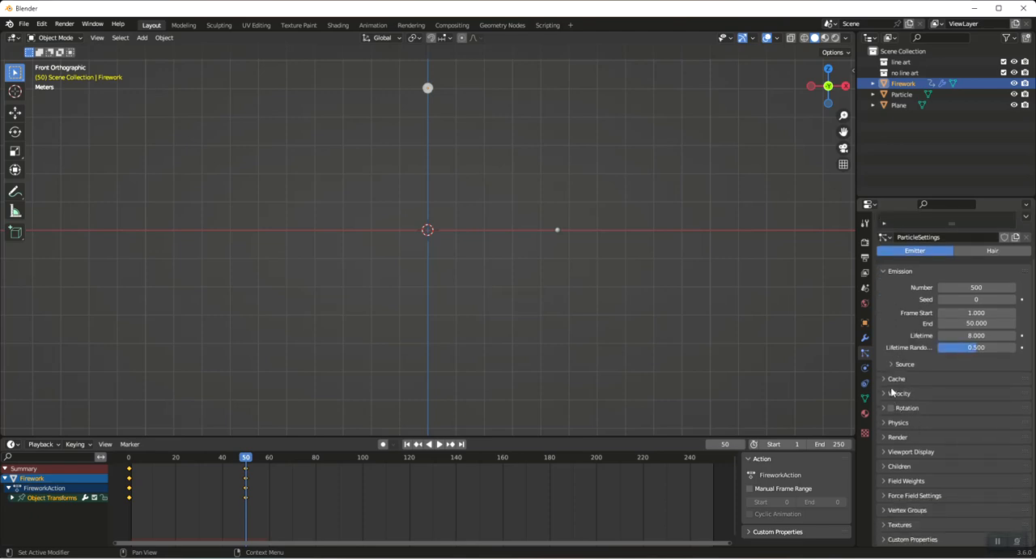
left_click(889, 437)
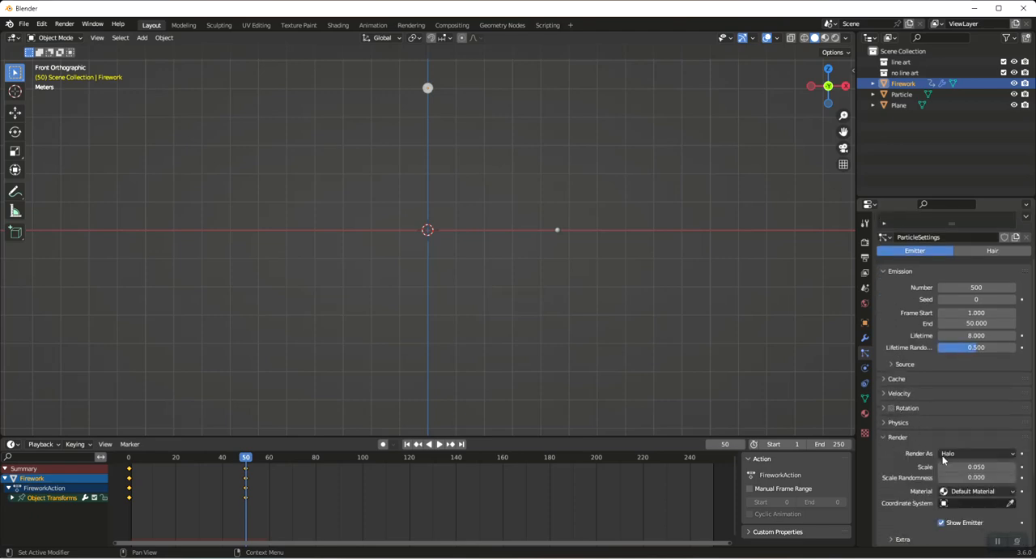
scroll(945, 460, "down", 2)
left_click(977, 388)
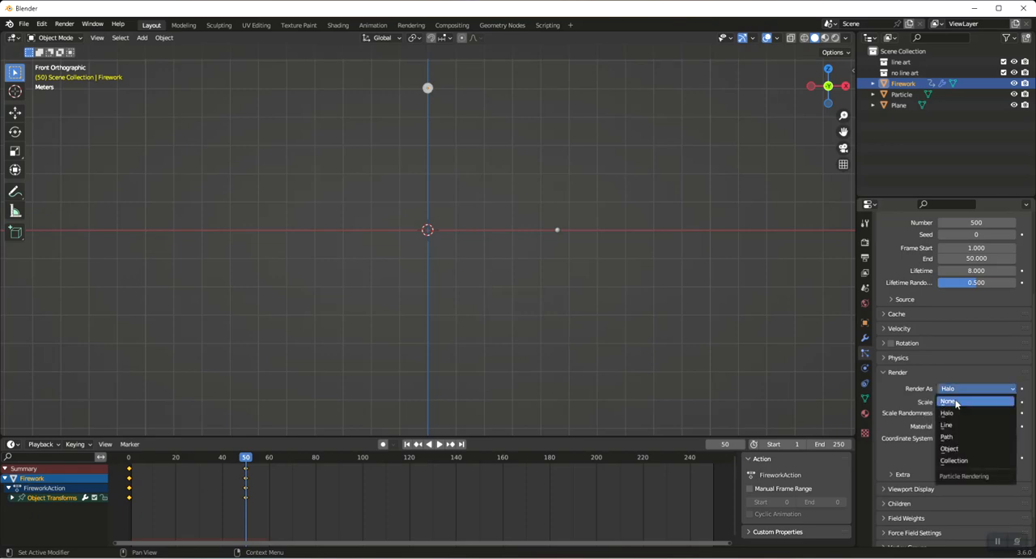
left_click(953, 450)
scroll(988, 427, "down", 1)
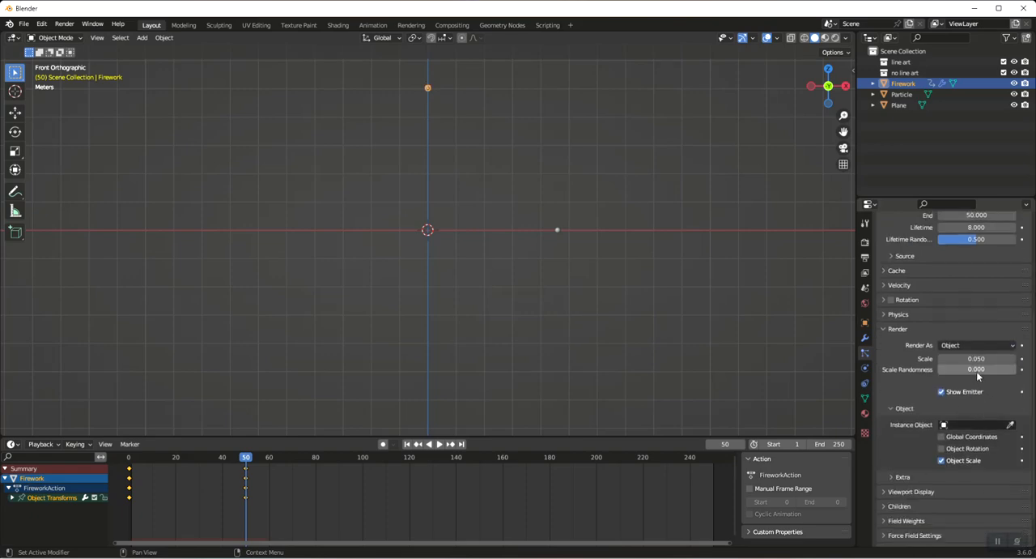
Set the trail particles' scale randomness to 0.5
left_click(977, 370)
type("0.3")
key("Return")
left_click(972, 369)
type("0.5")
key("Return")
Hide the emitter in the trail system's render settings and use Particle as the instance object
left_click(941, 392)
left_click(959, 426)
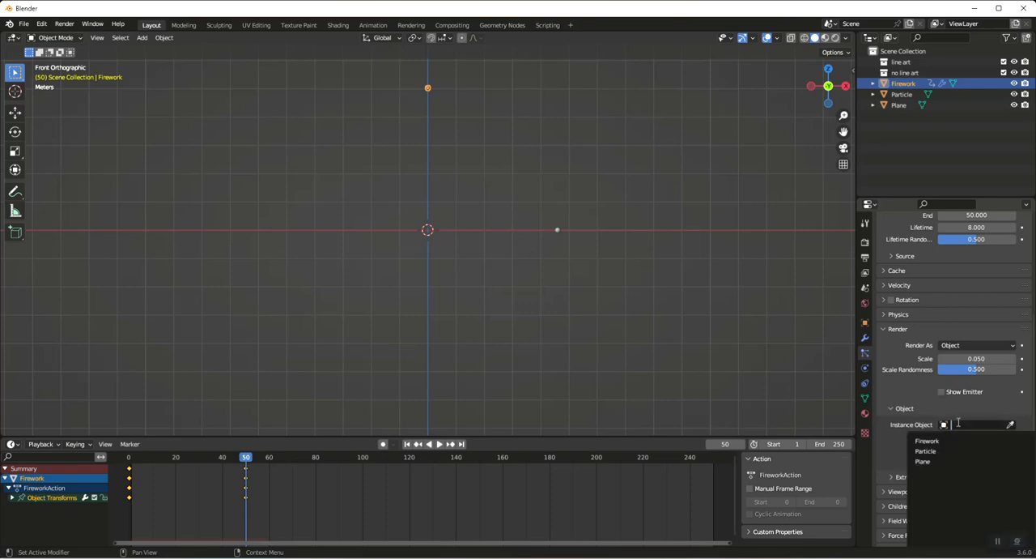
left_click(930, 454)
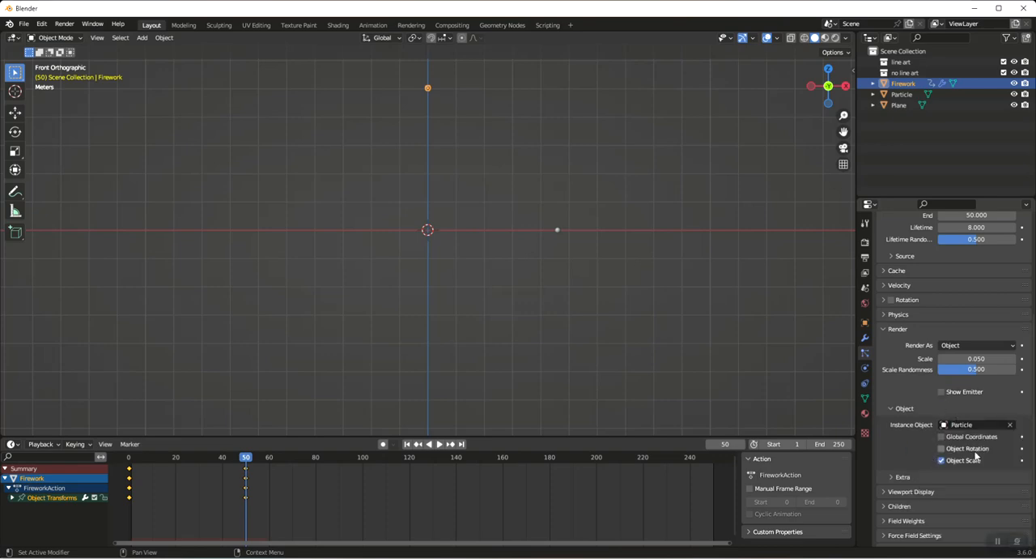
Turn off showing the emitter in the trail particle system's viewport display settings
scroll(975, 444, "down", 2)
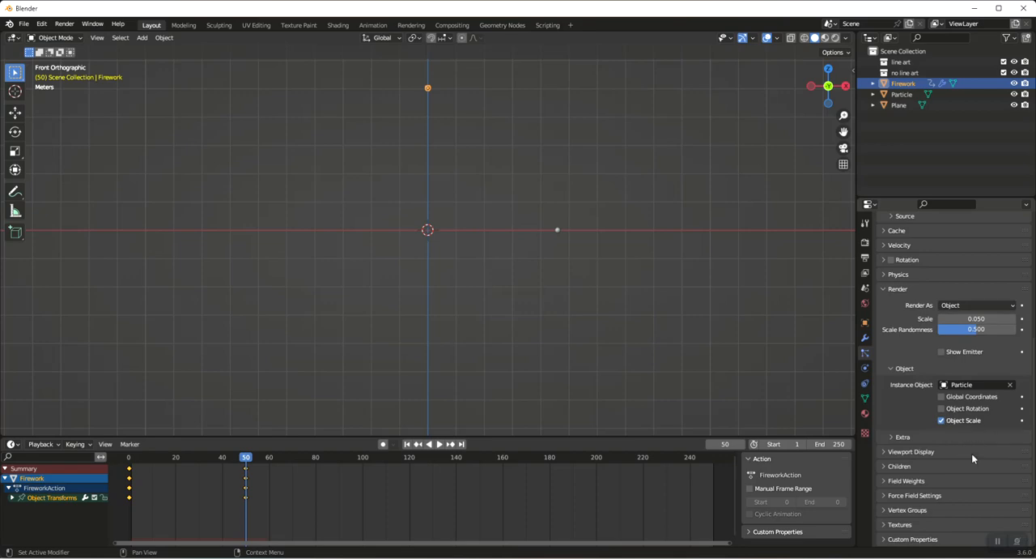
left_click(891, 452)
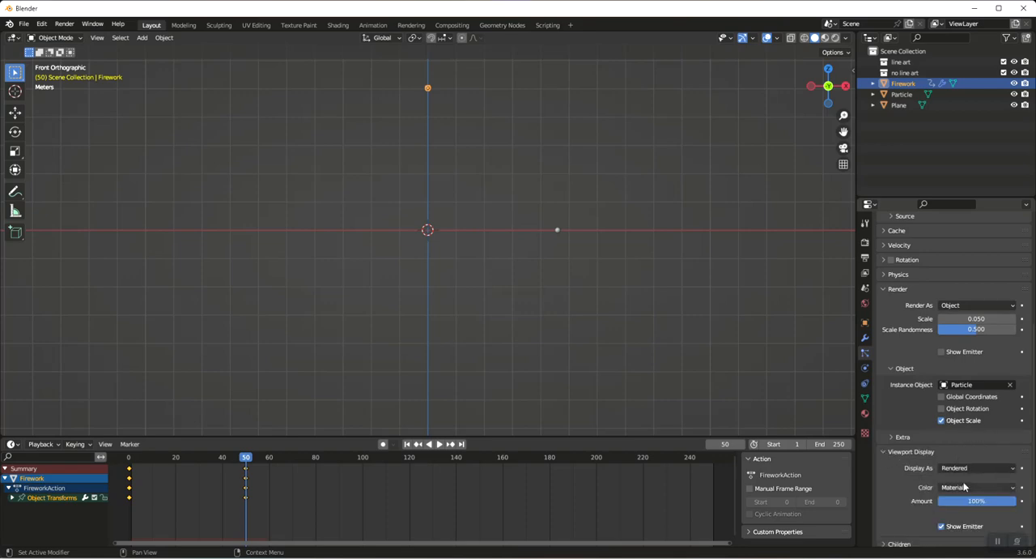
left_click(941, 527)
scroll(965, 375, "down", 4)
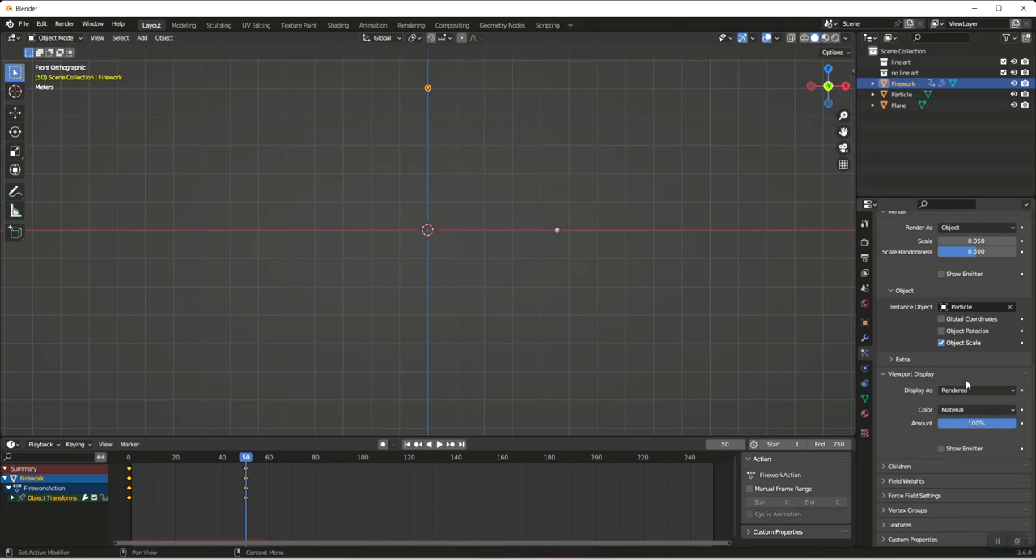
Set the trail particle system's gravity field weight to 0.1
left_click(902, 481)
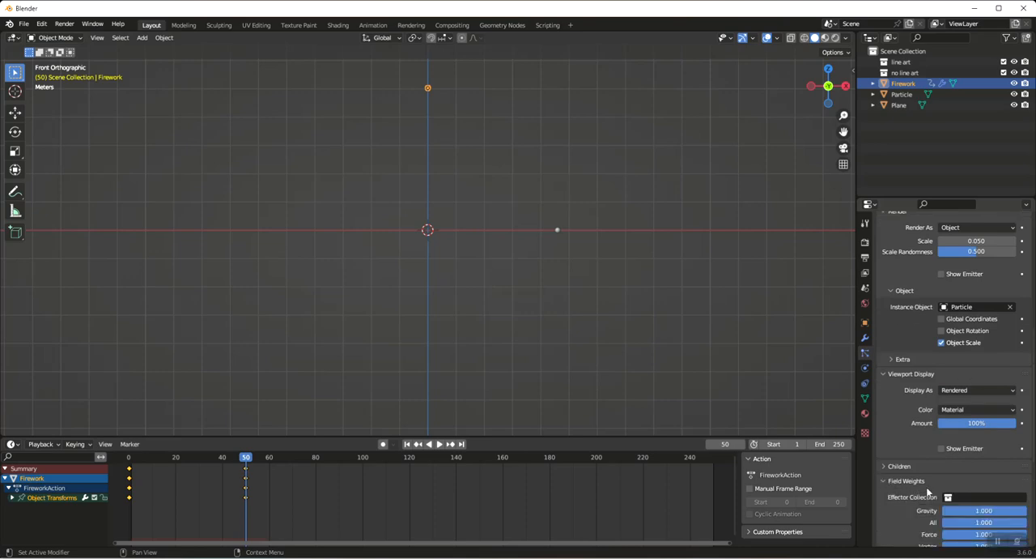
left_click(983, 508)
type("0.1")
key("Return")
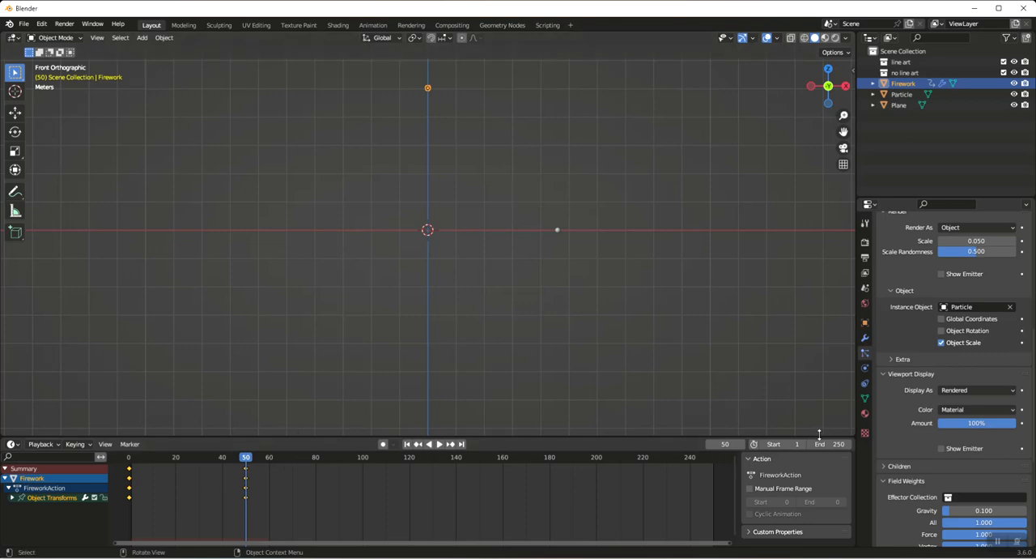
Set the scene's end frame to 150
left_click(831, 444)
type("150")
key("Return")
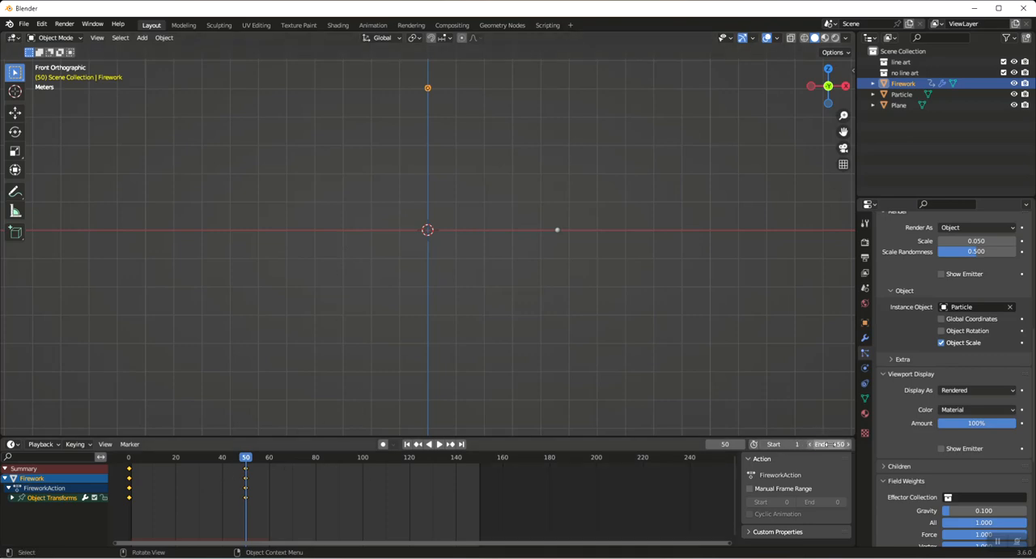
Play the animation from the first frame to check the rising firework's trail, then stop it
key("shift+Left")
key("space")
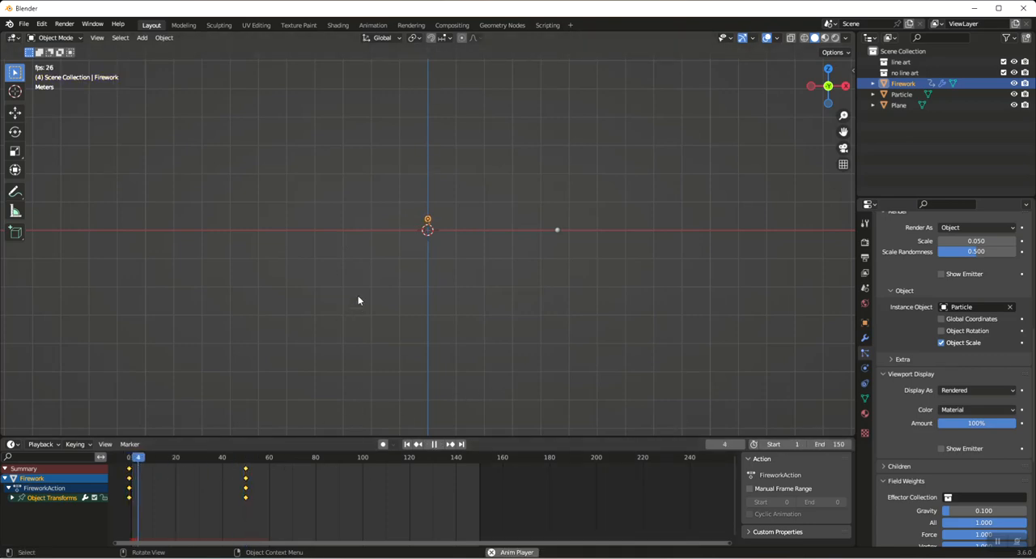
scroll(442, 188, "up", 2)
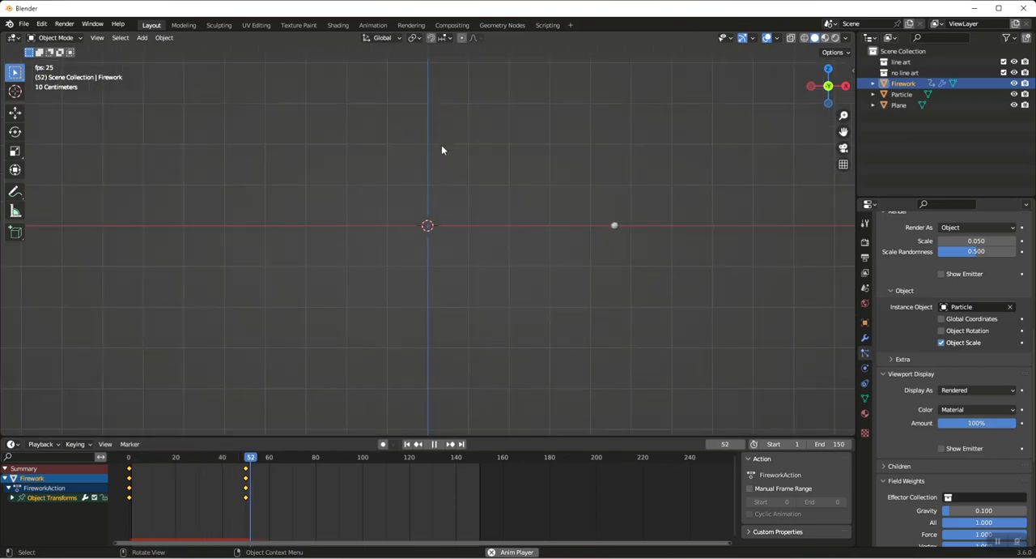
scroll(442, 150, "down", 2)
key("space")
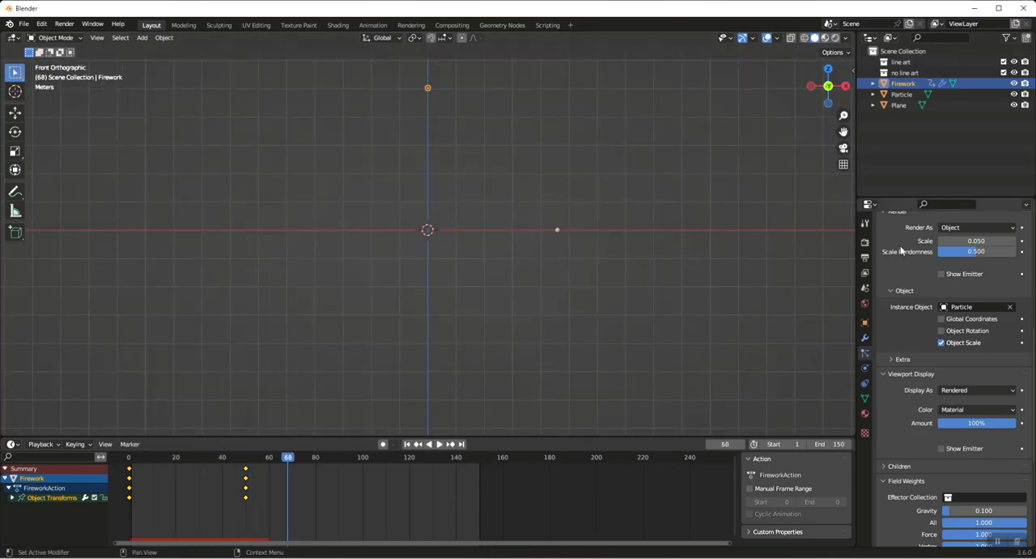
Switch the viewport to rendered shading and set the world background color to black
left_click(836, 39)
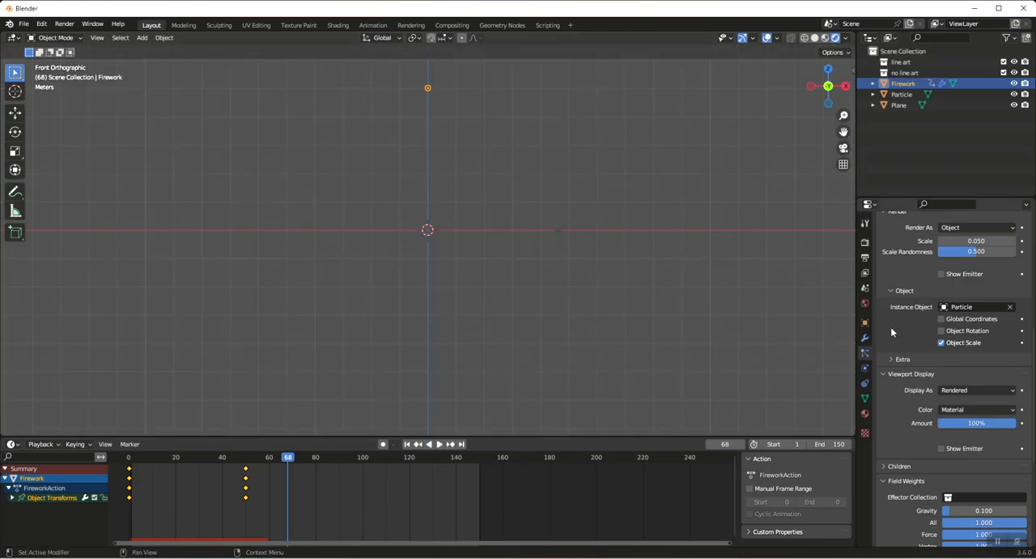
left_click(864, 308)
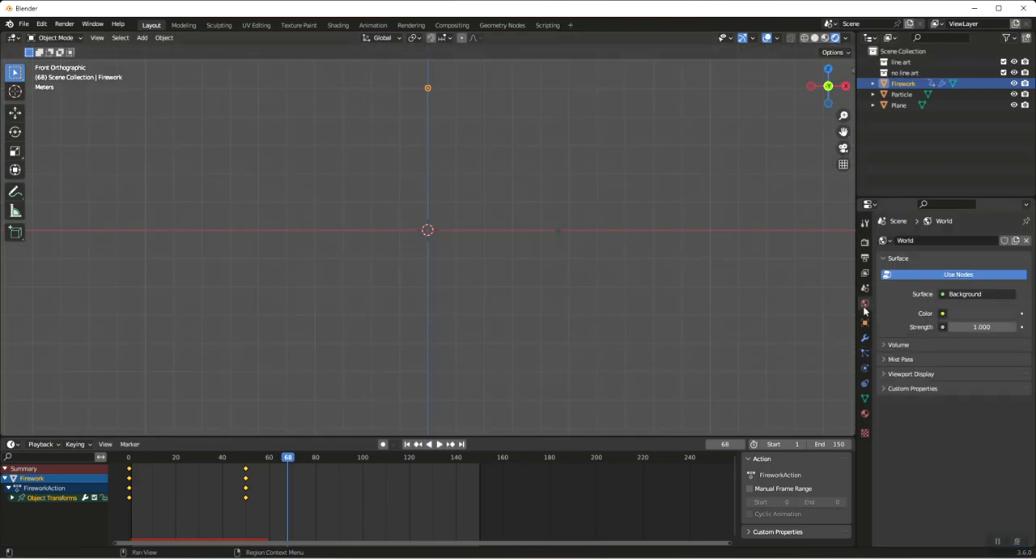
left_click(963, 314)
left_click_drag(1004, 203, 1007, 231)
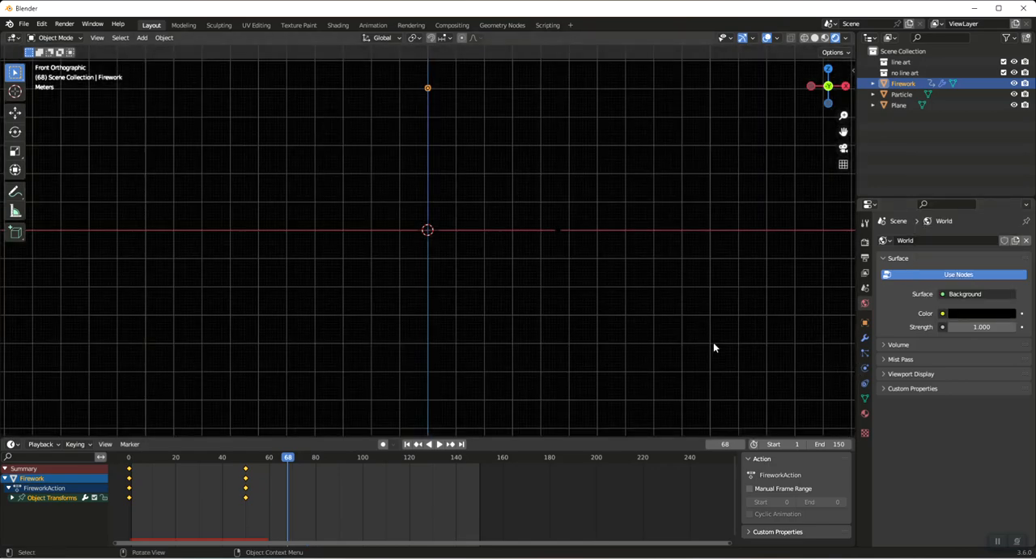
Add a second particle system to the Firework sphere and set its emission number to 3500
left_click(865, 339)
left_click(865, 353)
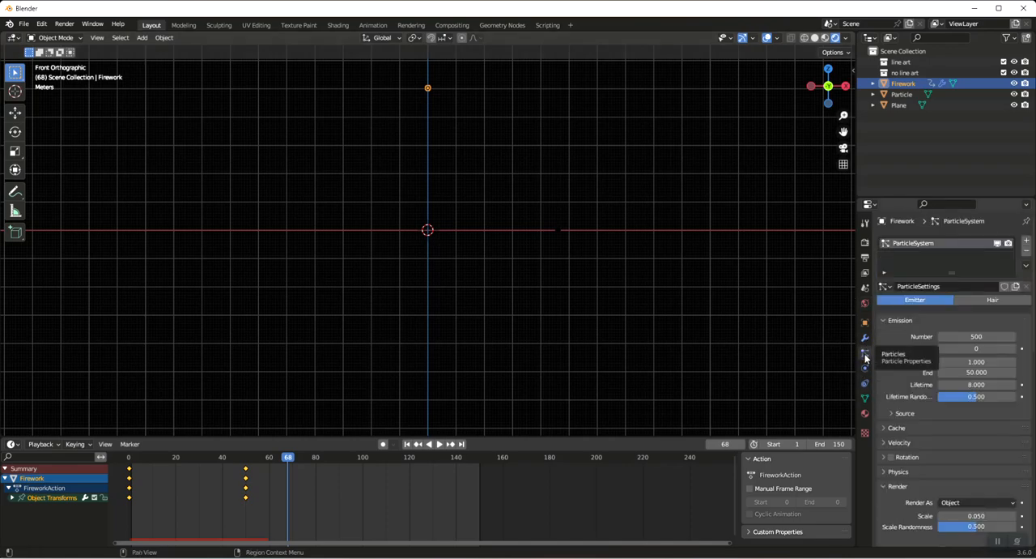
left_click(1027, 243)
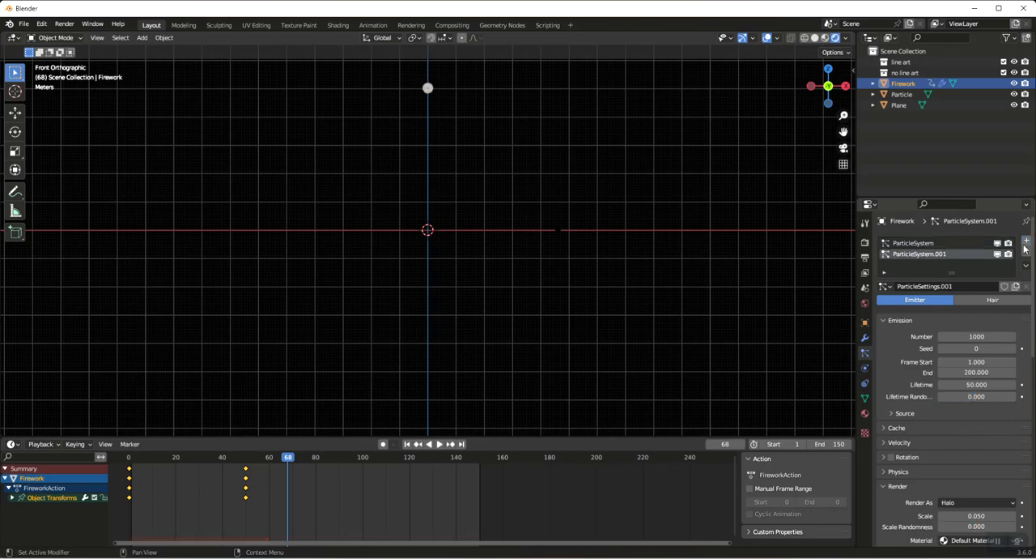
left_click(975, 336)
type("350")
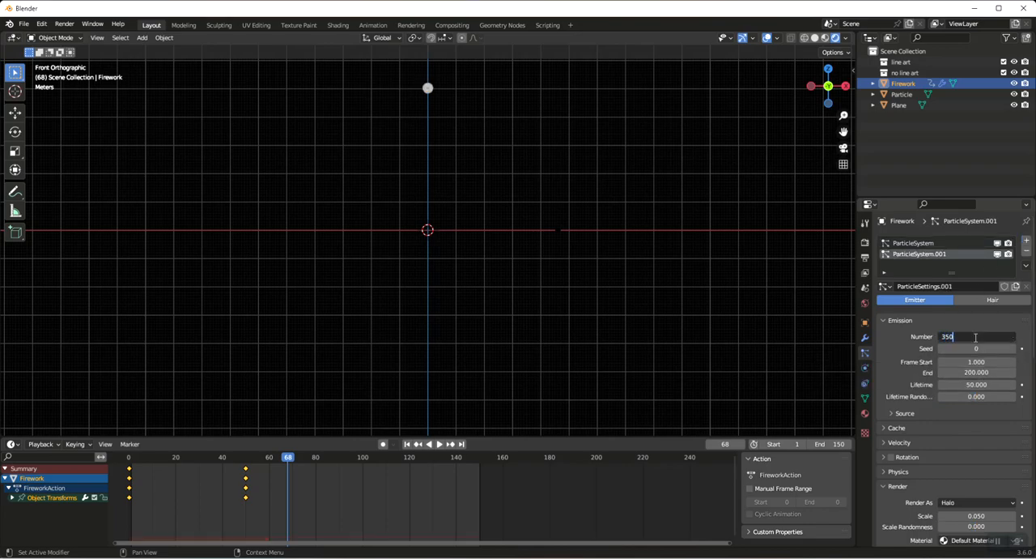
type("0")
key("Return")
Set the second particle system's emission to start at frame 50 and end at frame 90
left_click(974, 361)
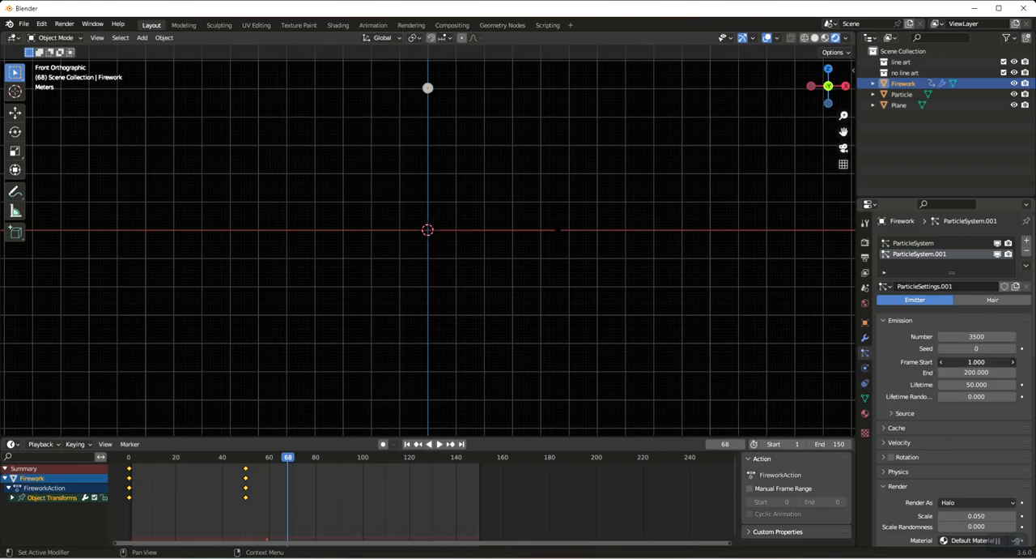
type("50")
key("Return")
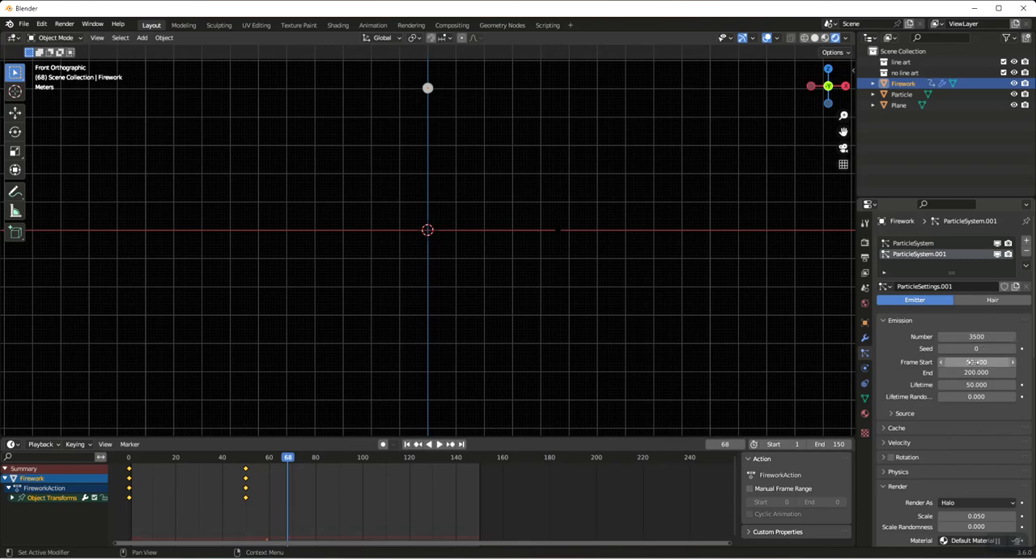
left_click(976, 372)
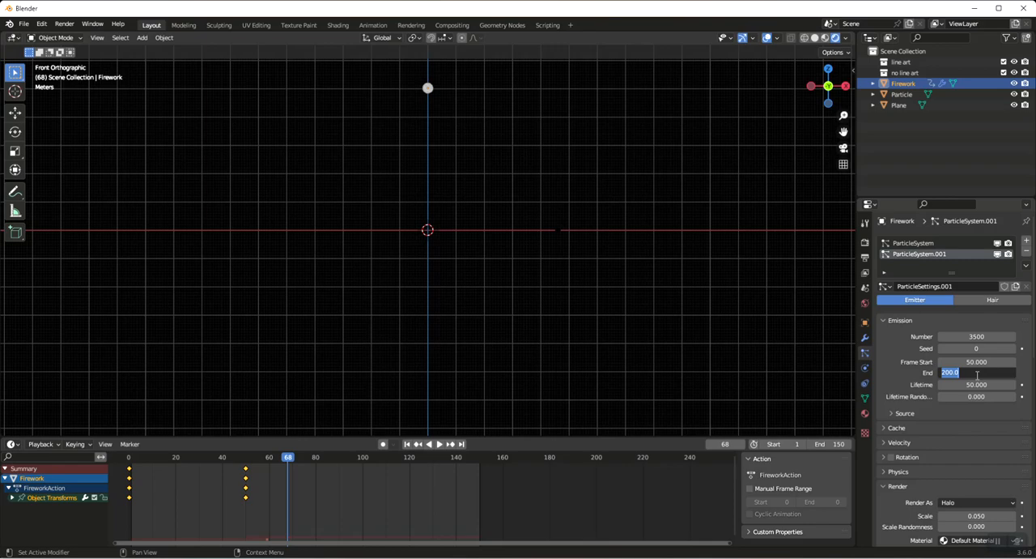
type("90")
key("Return")
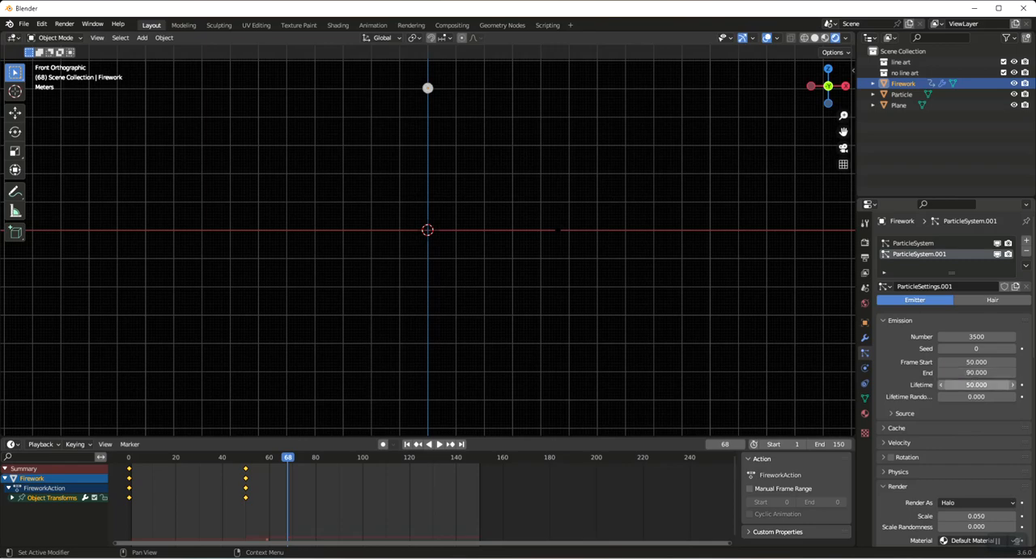
Set the second particle system's lifetime to 75 and its lifetime randomness to 0.5
left_click(977, 384)
type("75")
left_click(986, 395)
type("0.5")
key("Return")
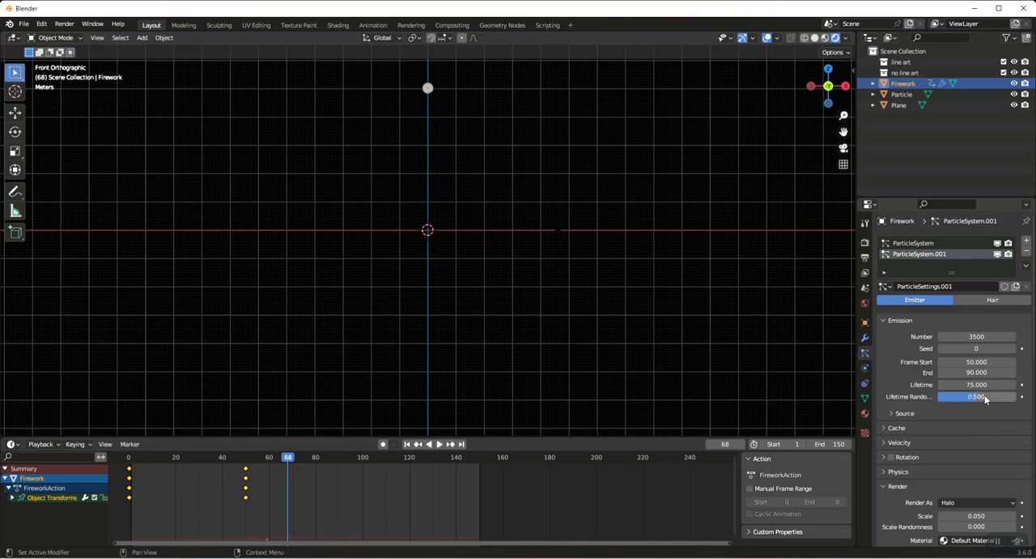
Set the second particle system to render its particles as Object
scroll(960, 440, "down", 3)
scroll(959, 440, "down", 1)
left_click(971, 394)
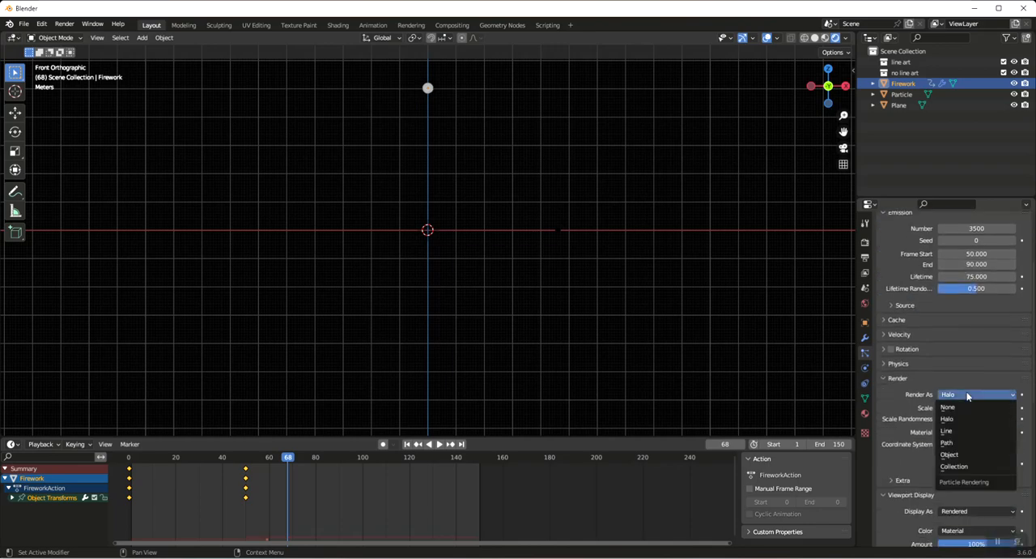
left_click(960, 456)
scroll(945, 413, "down", 2)
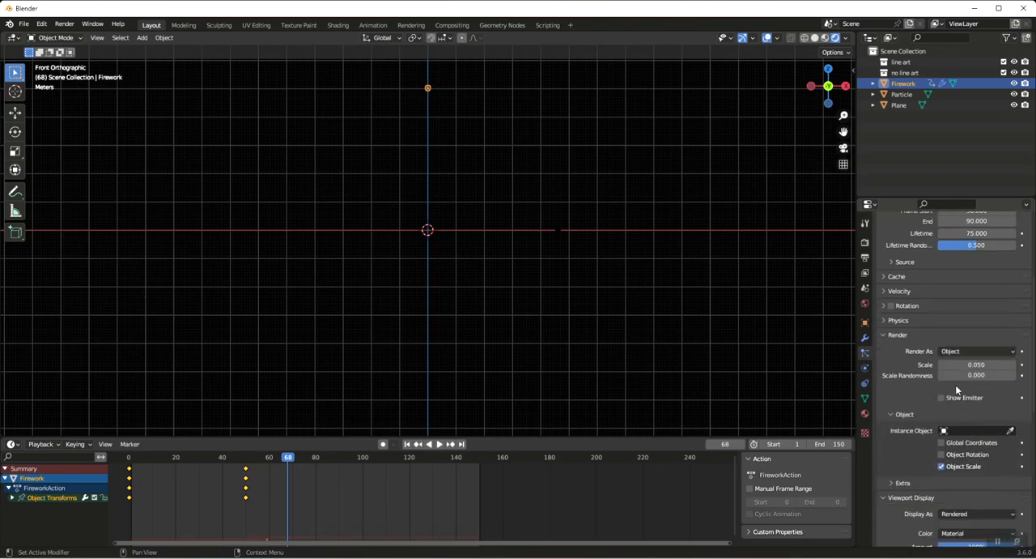
Set the second particle system's scale randomness to 0.5
left_click(973, 374)
left_click(944, 399)
left_click(944, 399)
left_click(980, 376)
type("0.5")
key("Return")
Use the Particle object as the second particle system's instance object
scroll(978, 384, "down", 2)
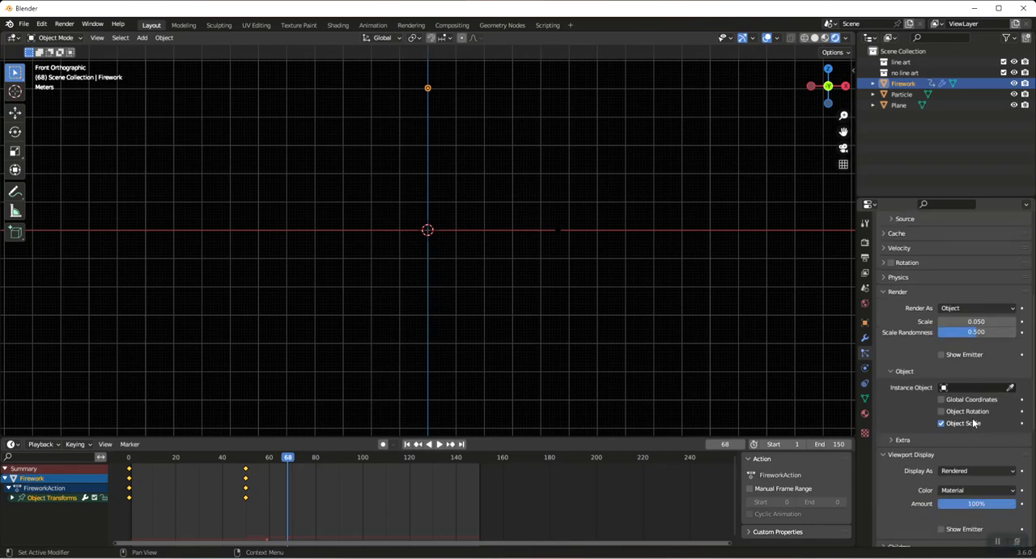
left_click(968, 389)
left_click(968, 415)
Set the second particle system's gravity field weight to 0.1
scroll(981, 449, "down", 4)
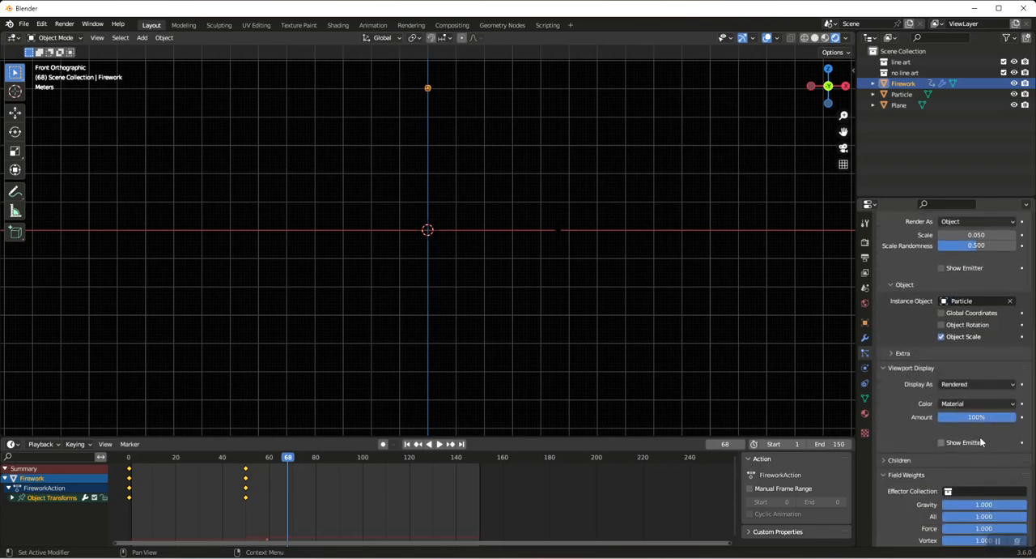
scroll(981, 441, "down", 2)
left_click(966, 461)
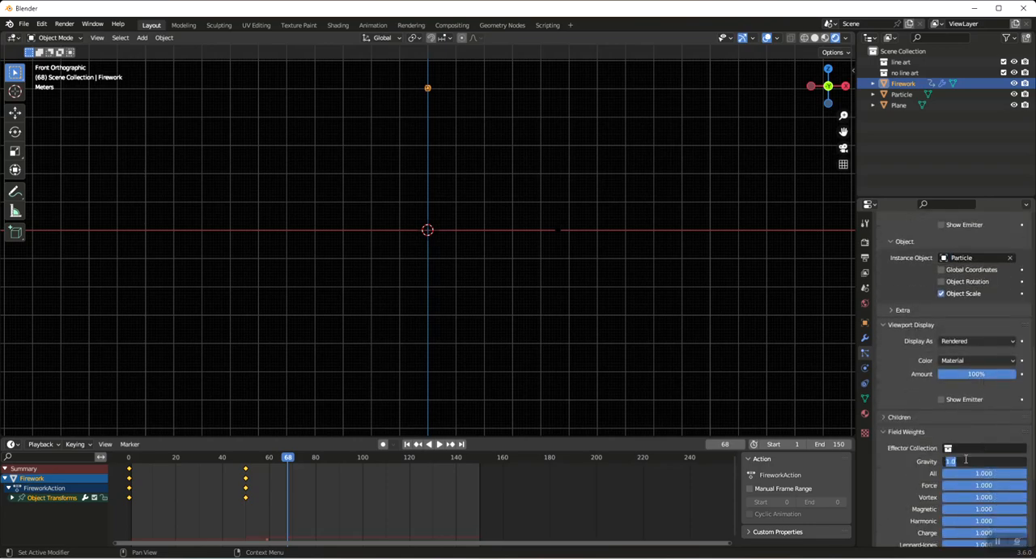
type("0.1")
key("Return")
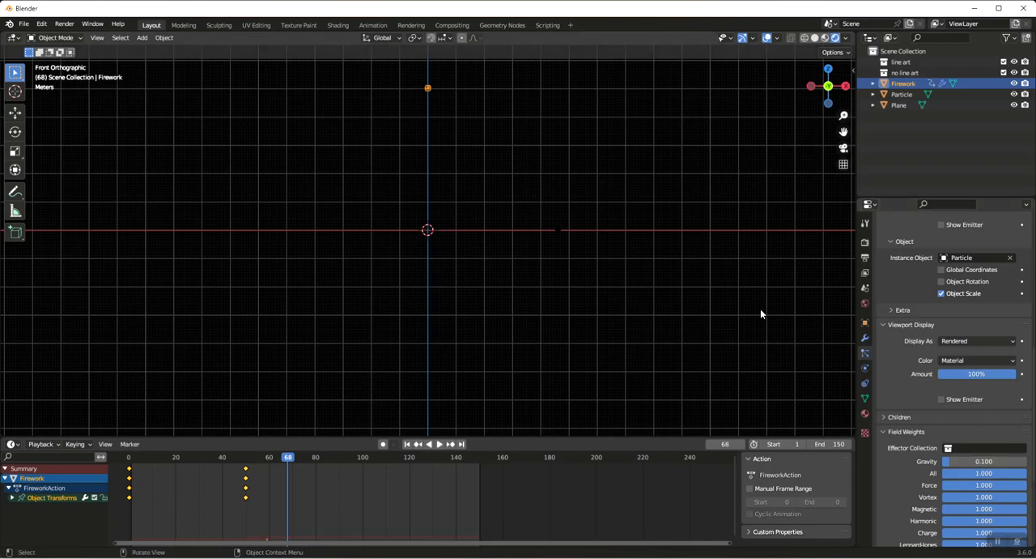
Play the animation from the first frame to check the firework's burst, and stop it at about frame 100
key("shift+Left")
key("space")
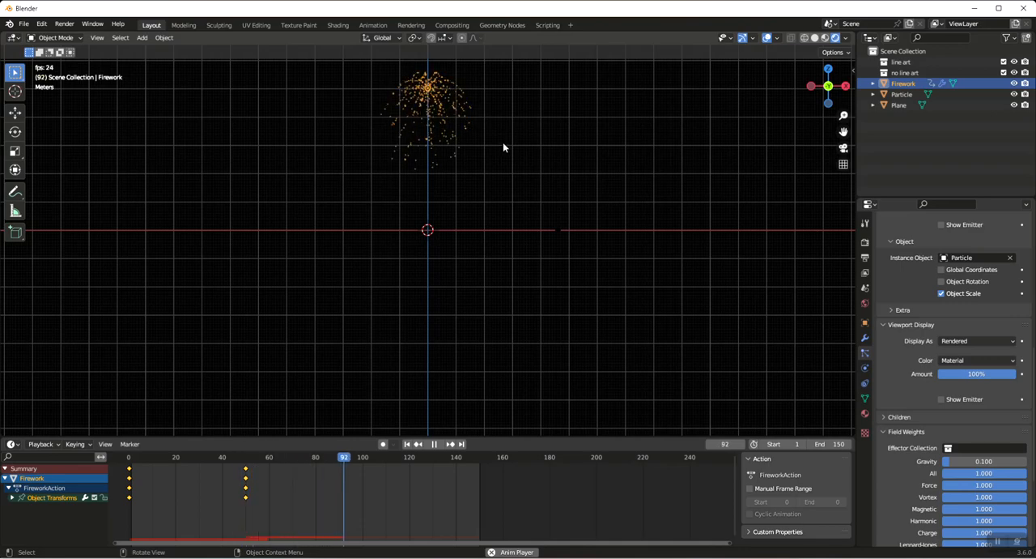
key("space")
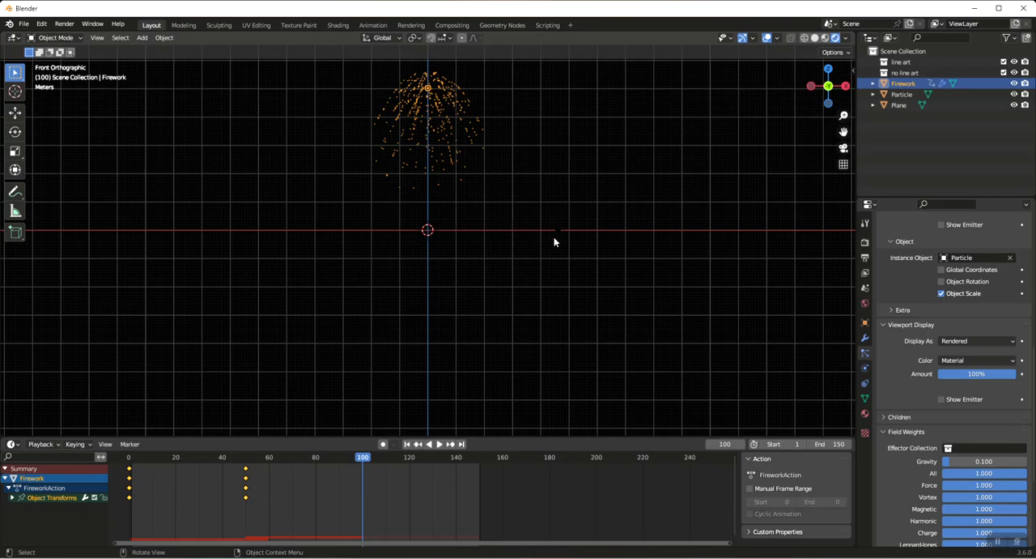
Open the Particle object's material in the Shader Editor in place of the timeline, and enlarge that area
left_click(905, 95)
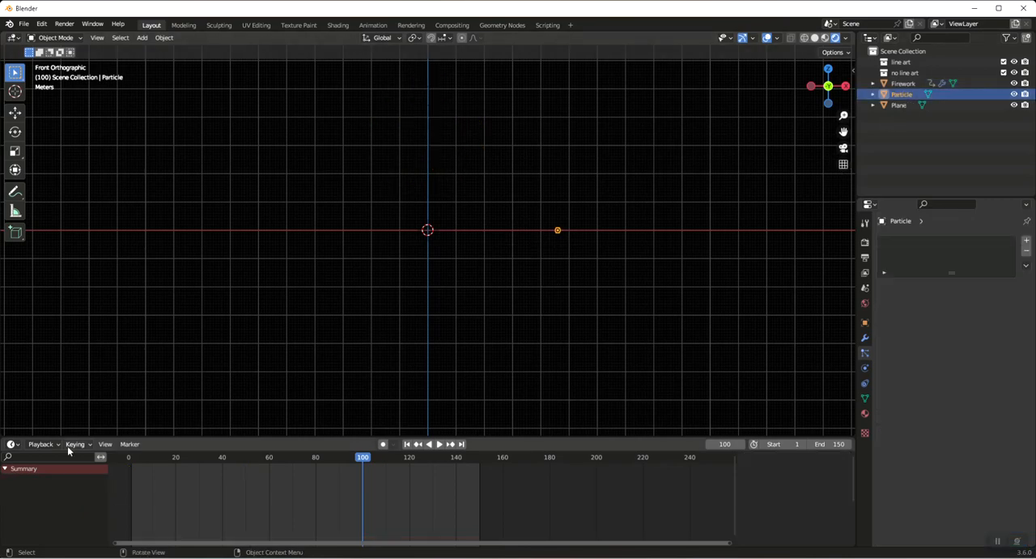
left_click(13, 445)
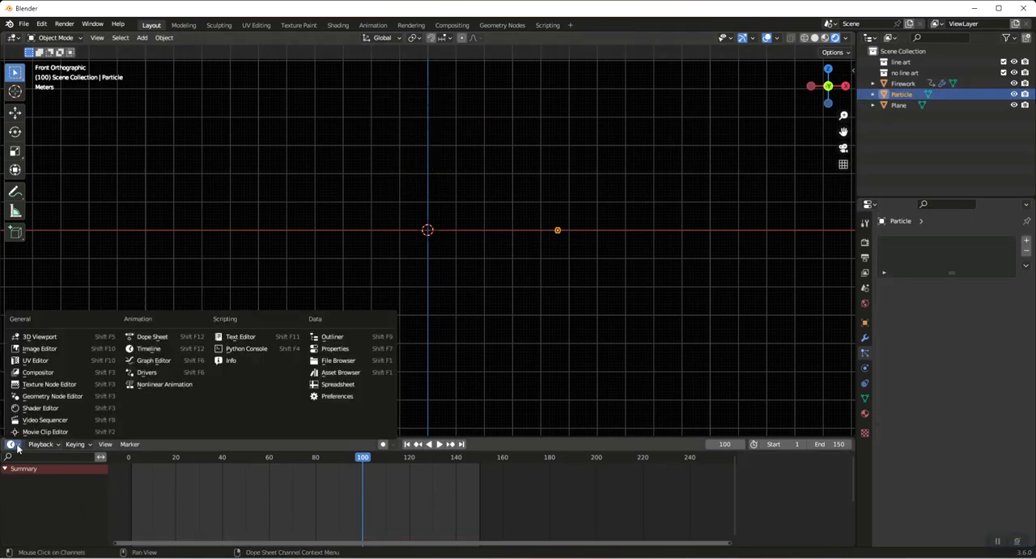
left_click(54, 410)
left_click(468, 444)
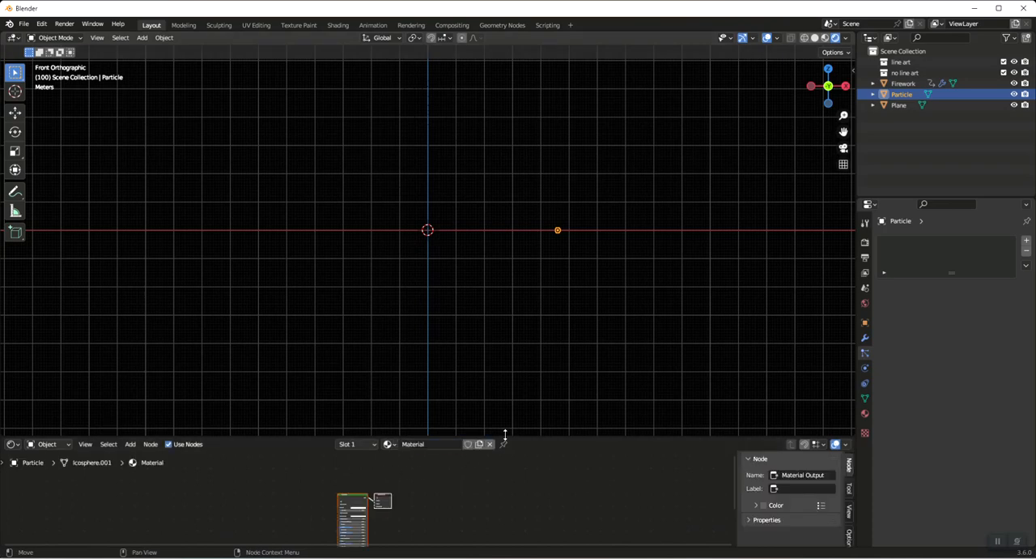
left_click_drag(506, 436, 513, 337)
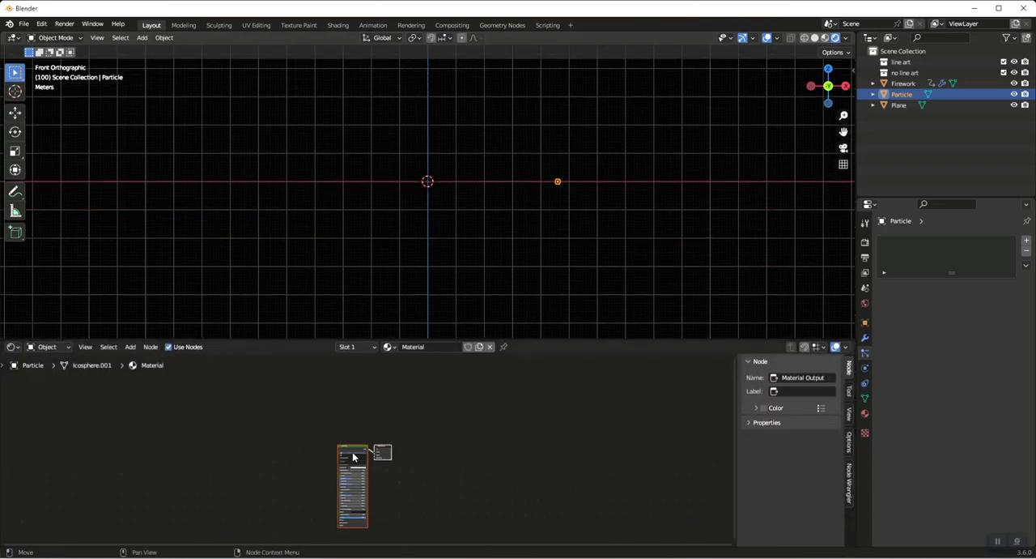
Delete the Principled BSDF node from the Particle object's material
scroll(403, 452, "up", 5)
left_click(327, 444)
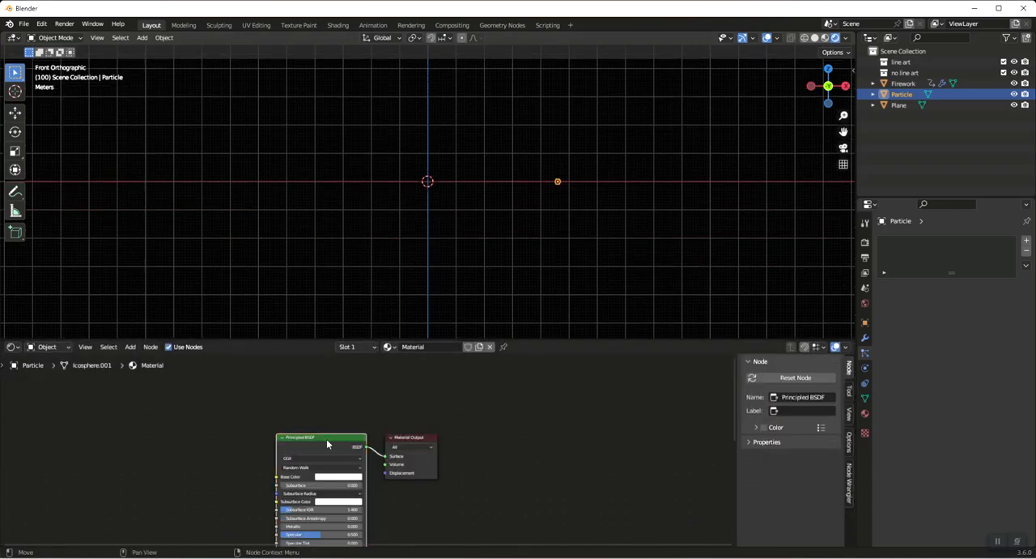
key("x")
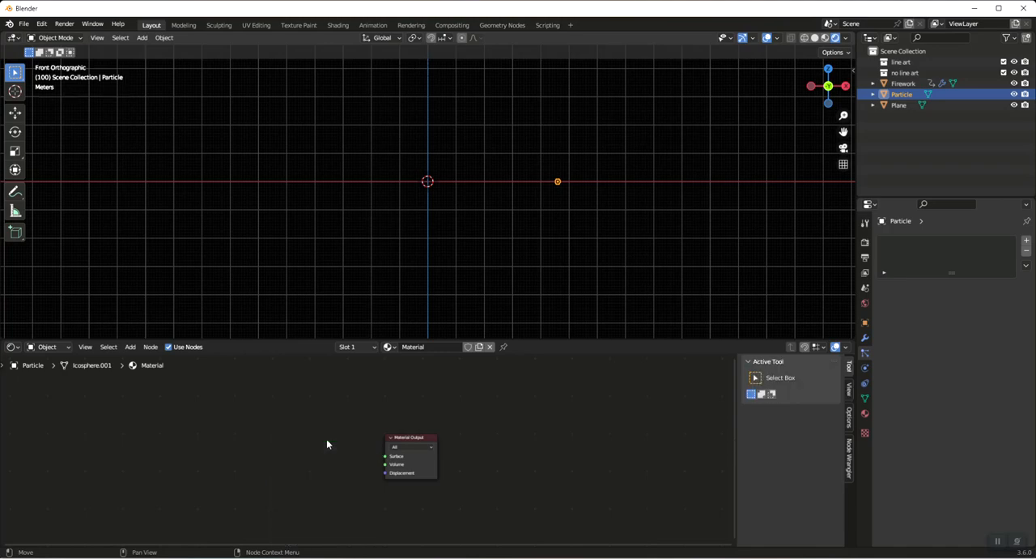
Add an Emission node with strength 40 and connect it to the Material Output's Surface input
key("shift+a")
left_click(321, 431)
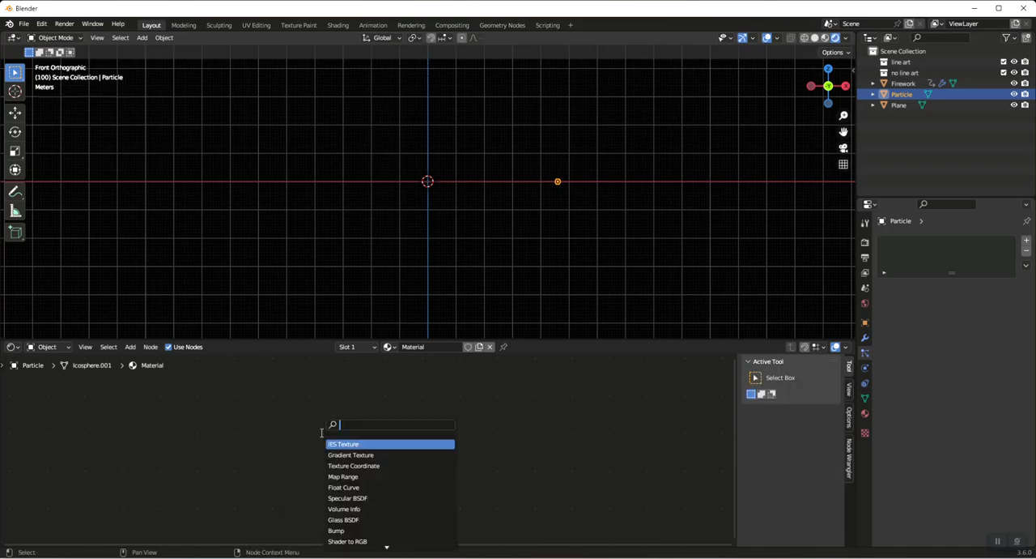
type("em")
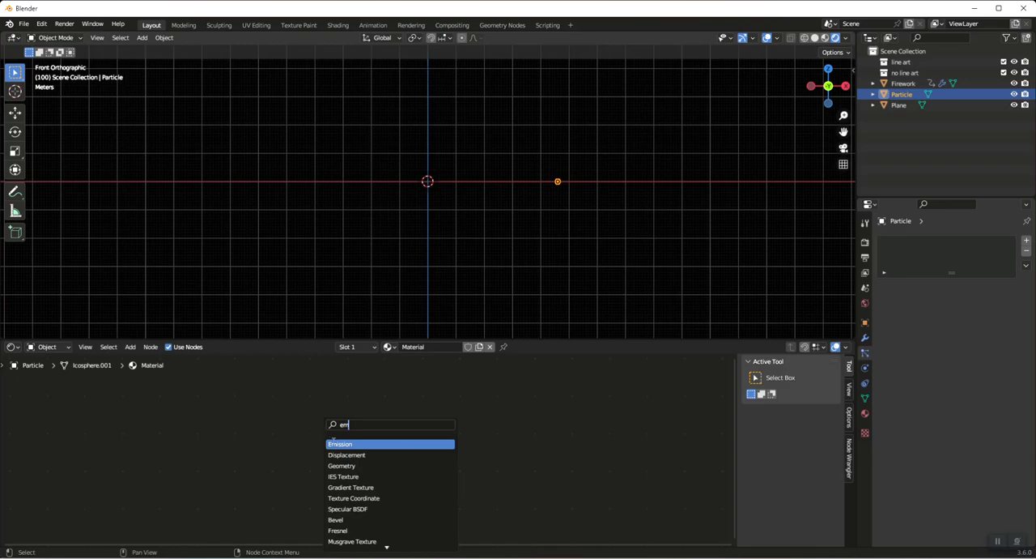
key("Return")
left_click(330, 442)
left_click(321, 464)
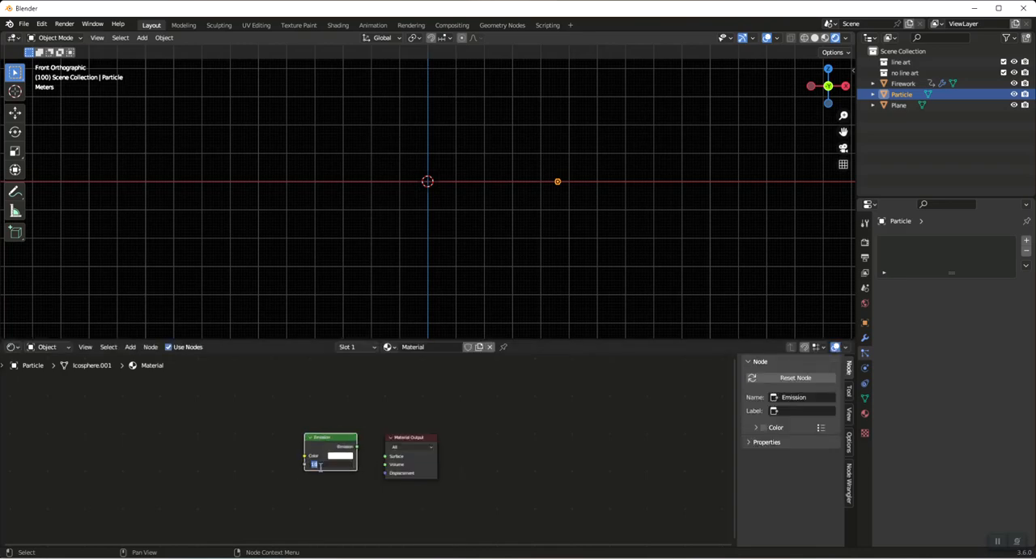
left_click_drag(356, 447, 385, 456)
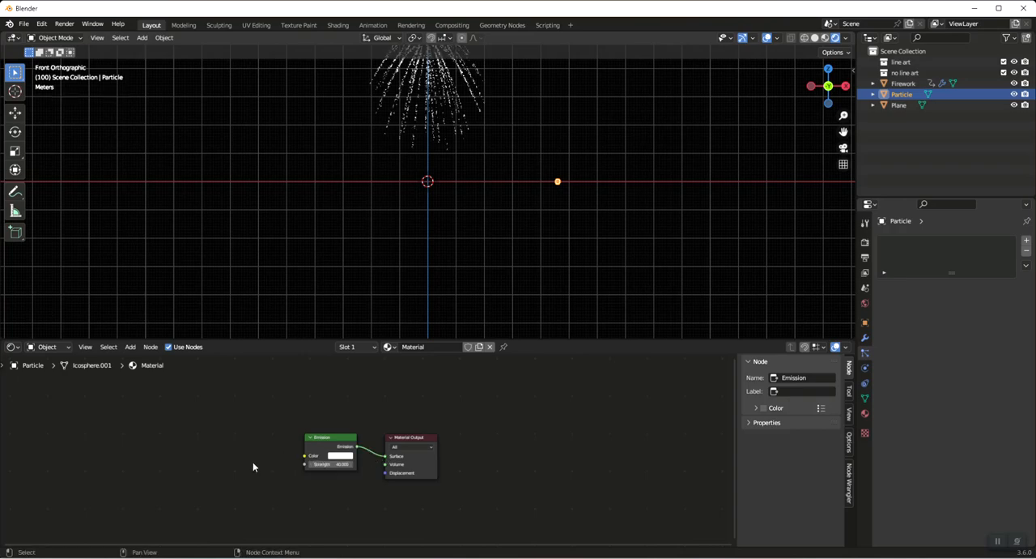
Add an Object Info node, connect its Location output to the Emission color, and play the animation
key("shift+a")
left_click(241, 431)
type("ob")
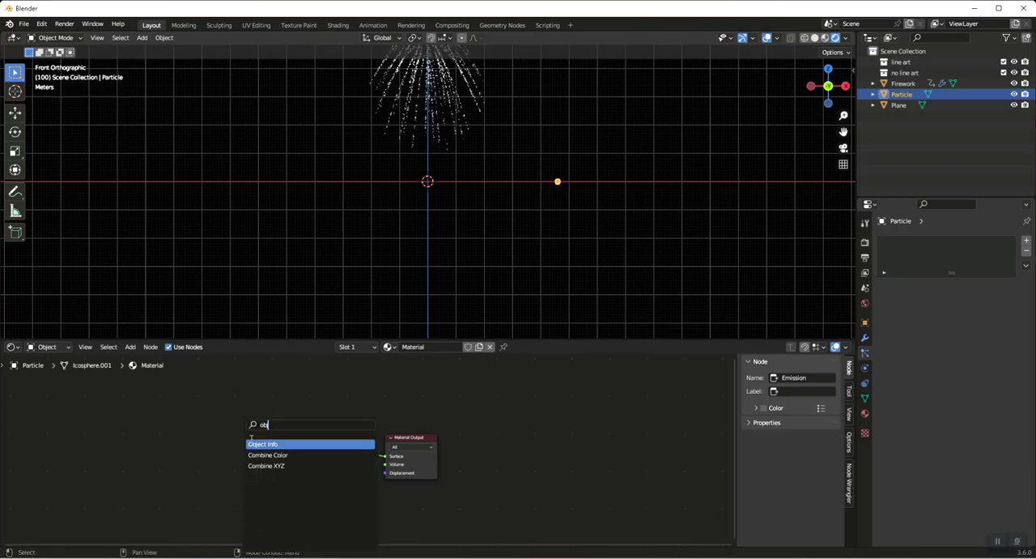
left_click(259, 443)
left_click_drag(226, 445, 305, 456)
key("space")
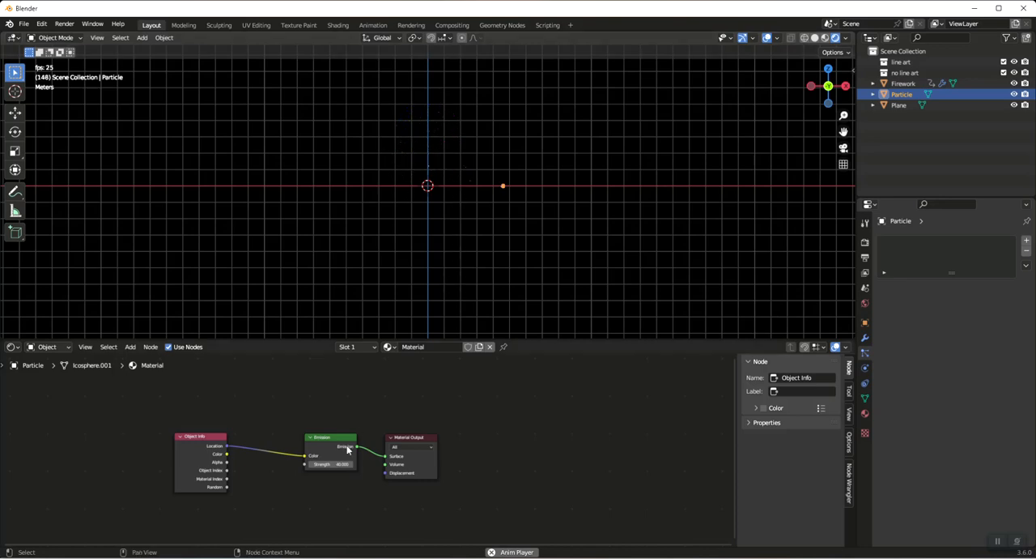
Make room between the nodes and insert a Color Ramp between the Object Info and Emission nodes
left_click_drag(406, 441, 480, 438)
left_click_drag(316, 437, 384, 434)
key("shift+a")
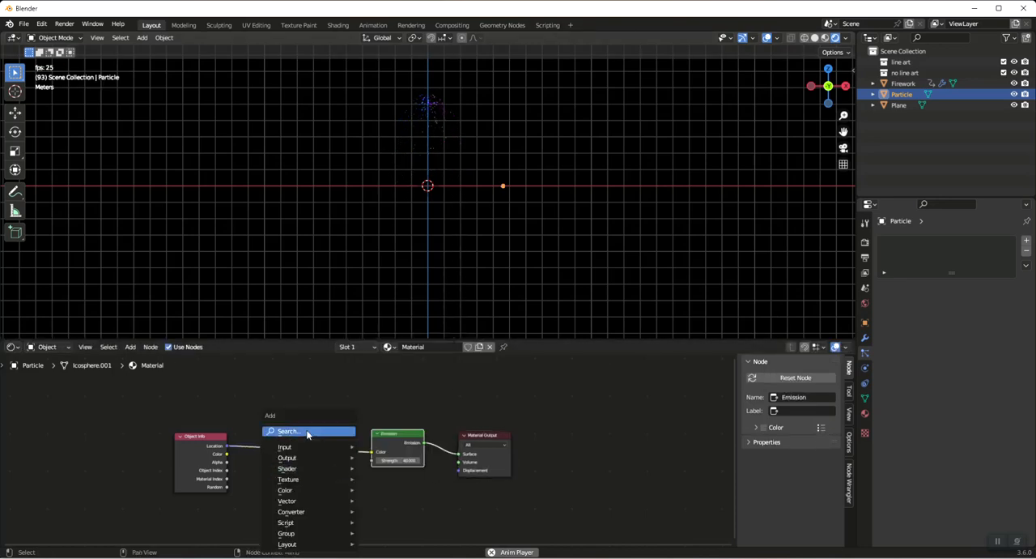
left_click(308, 430)
type("color")
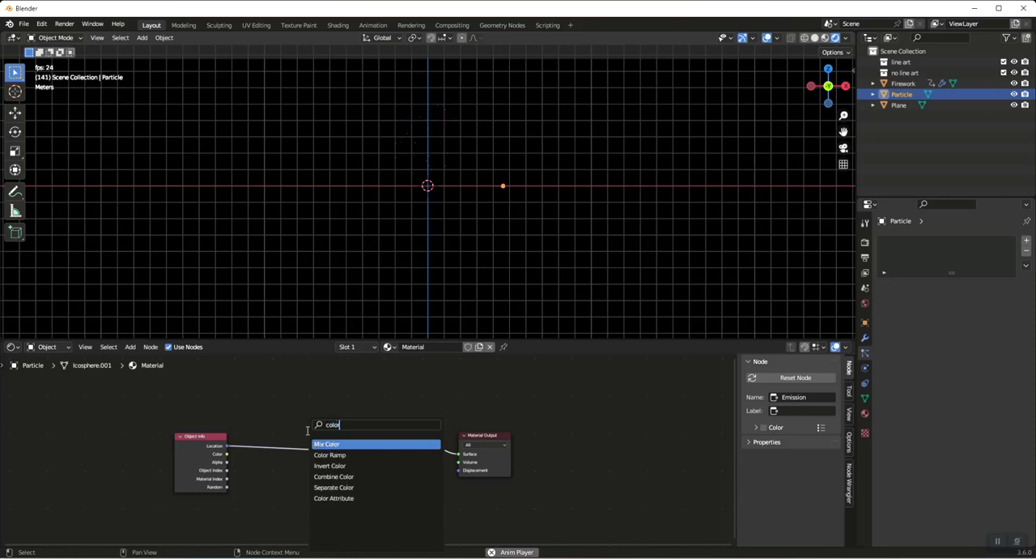
left_click(330, 455)
Set the Color Ramp's first stop to blue and its last stop to red
left_click(263, 473)
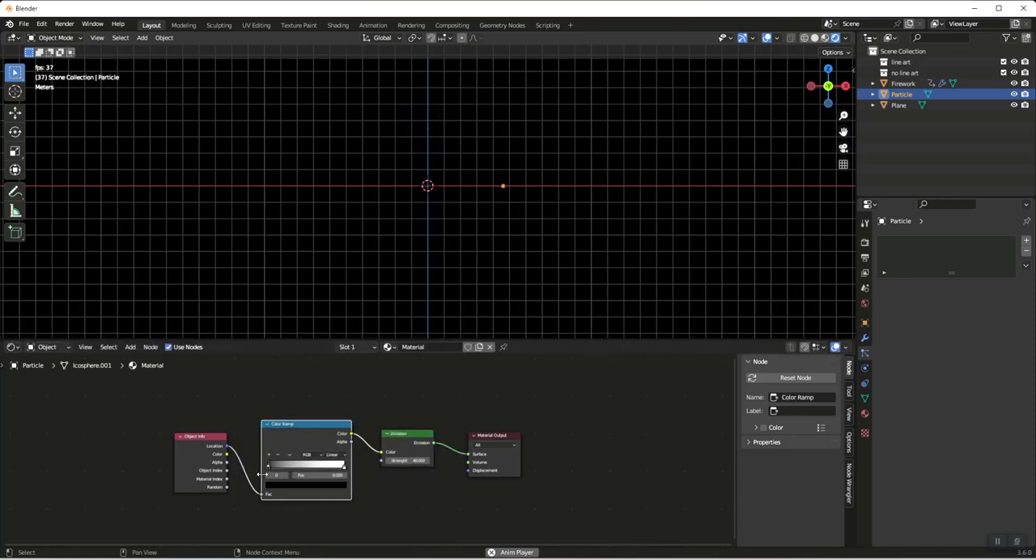
left_click(275, 484)
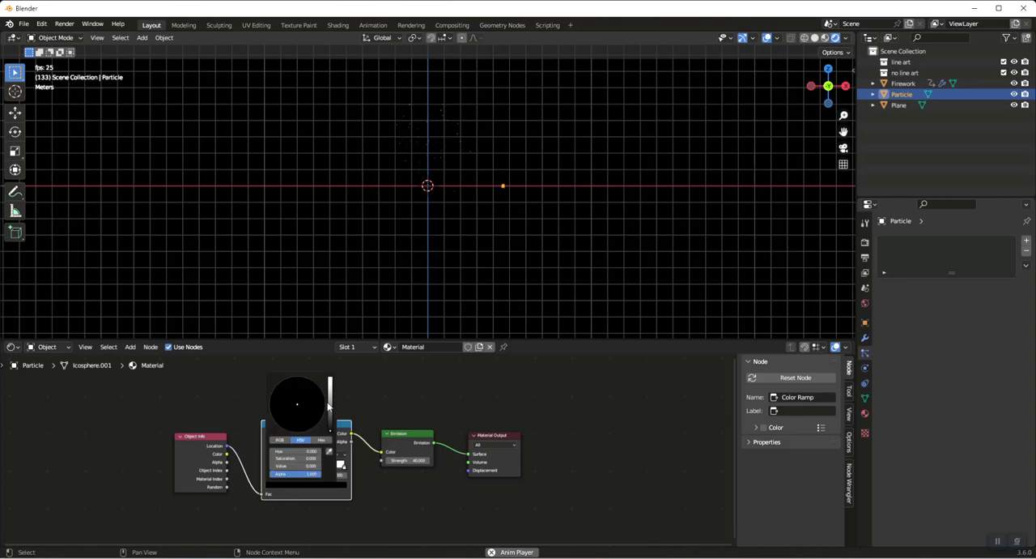
mouse_move(330, 430)
left_mouse_down()
mouse_move(331, 377)
mouse_move(308, 396)
mouse_move(319, 387)
left_mouse_up()
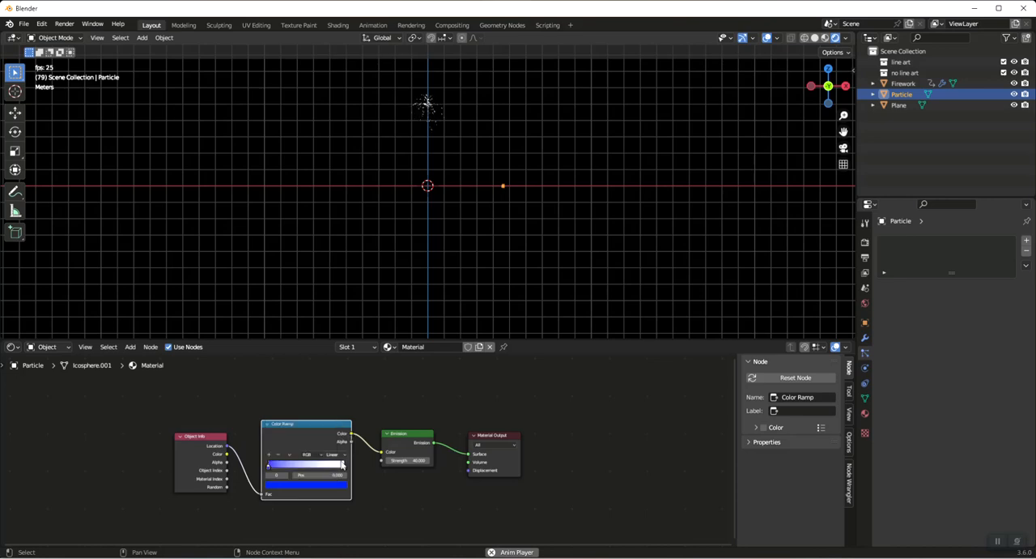
left_click(345, 468)
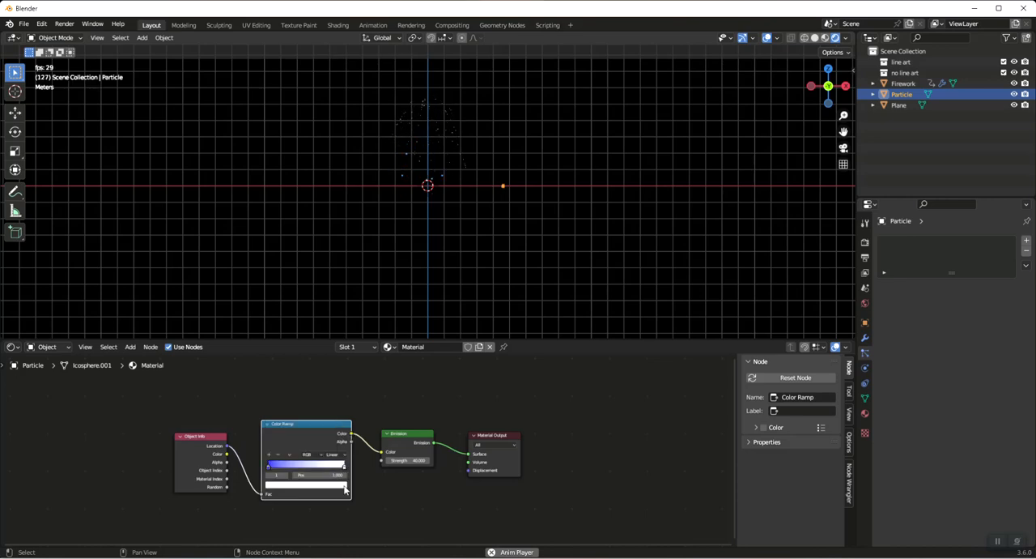
left_click(341, 487)
left_click_drag(297, 407, 301, 431)
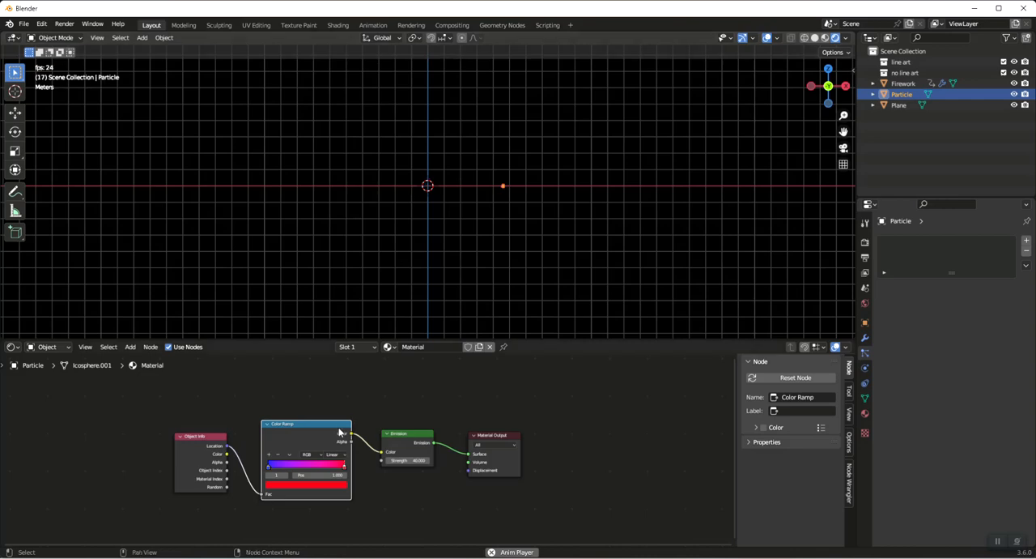
Set the Color Ramp's middle stop at position 0.500 to green
left_click(293, 485)
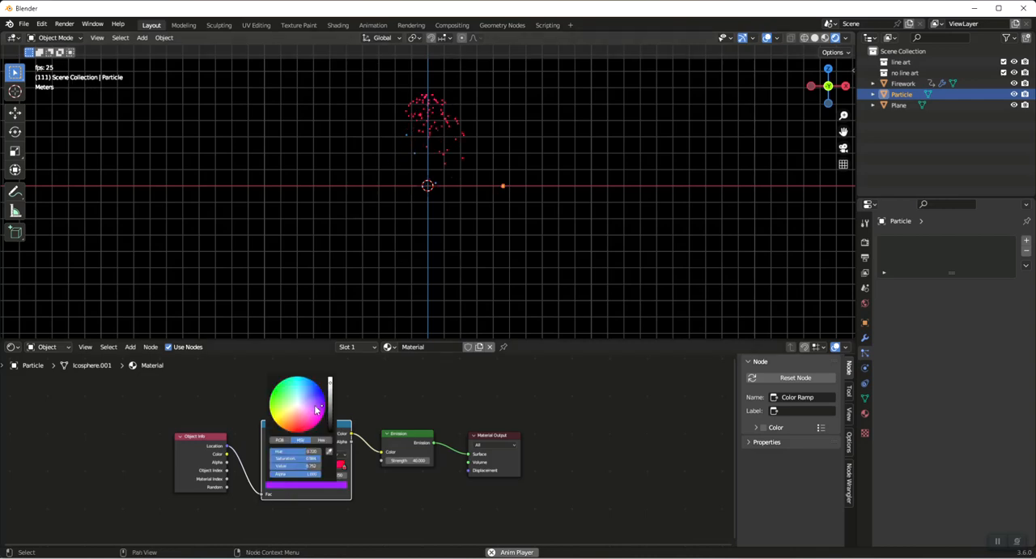
left_click(307, 485)
left_click_drag(316, 422, 280, 403)
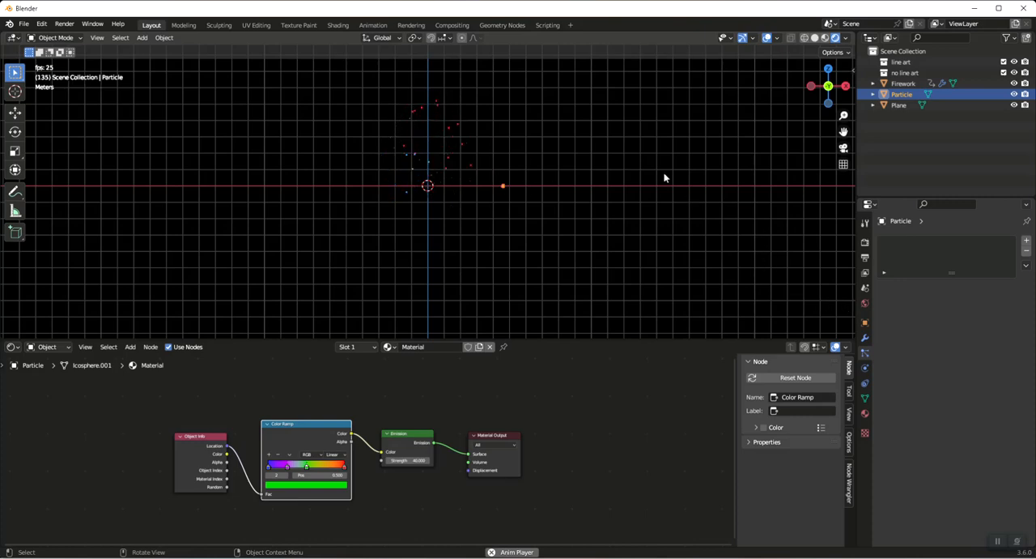
Set the particle number of the Firework object's first particle system to 4000
left_click(902, 84)
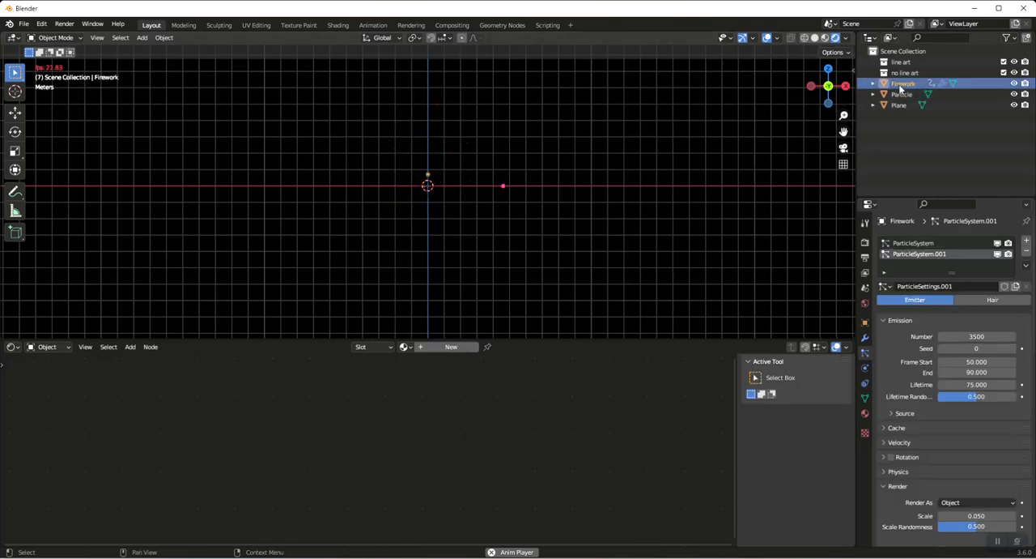
left_click(914, 242)
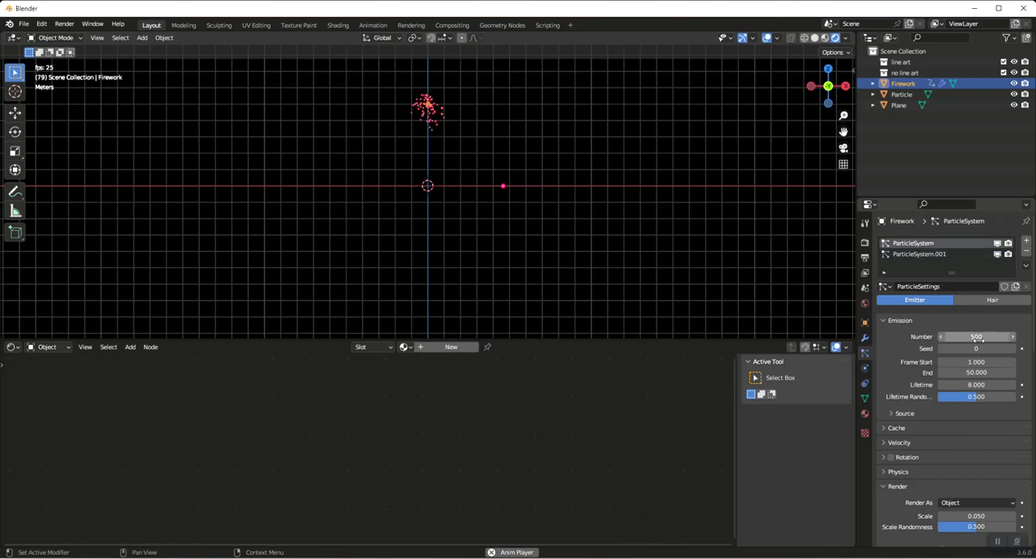
left_click(1010, 337)
type("4")
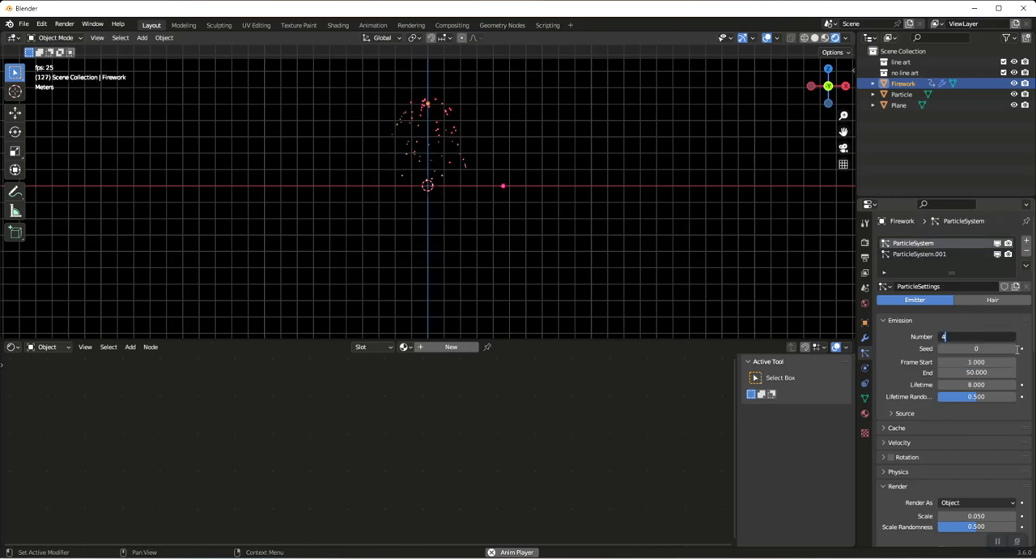
type("000")
key("Return")
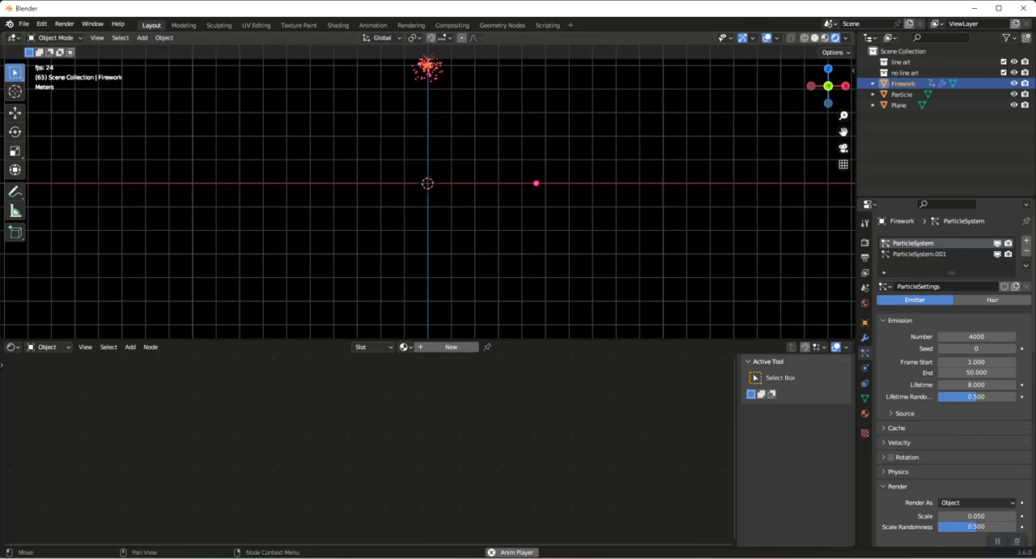
Switch to the video player to view the finished firework render
left_click(697, 557)
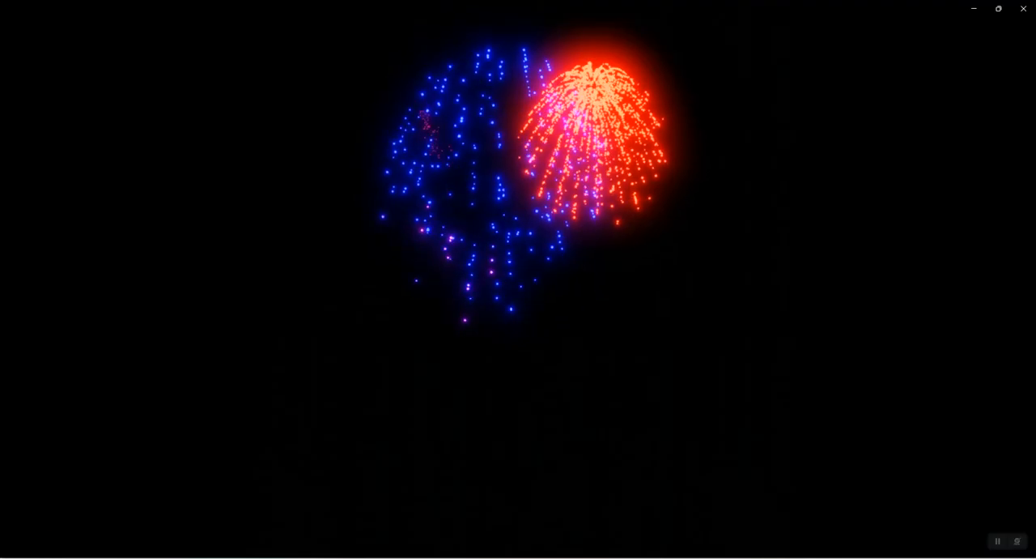